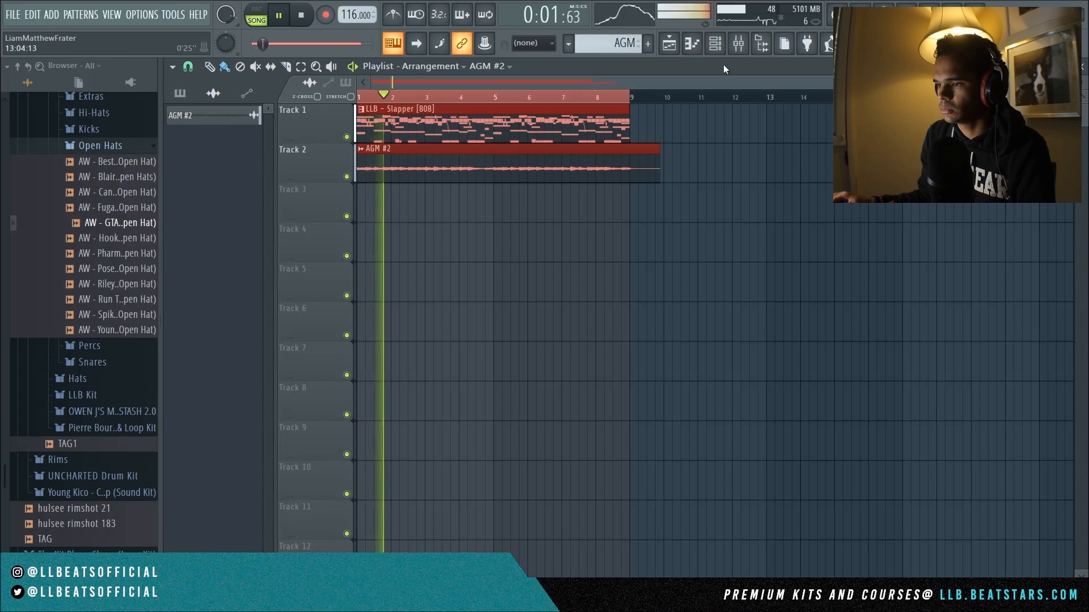
Step: Open the LLB - Slapper [808] pattern in the piano roll and extend its notes with quick legato
double_click(499, 127)
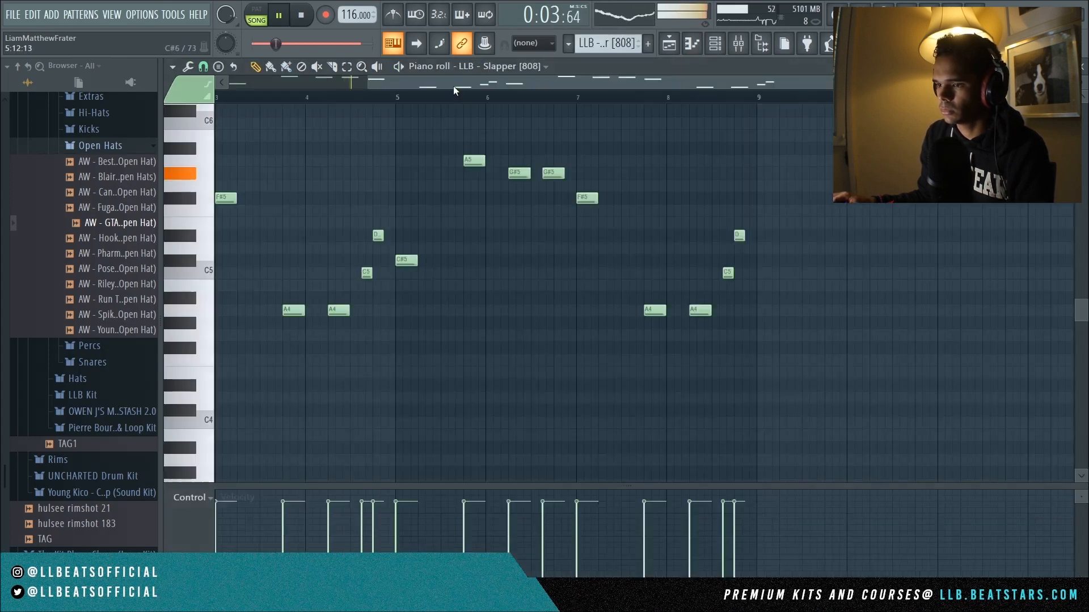
scroll(625, 250, up, 2)
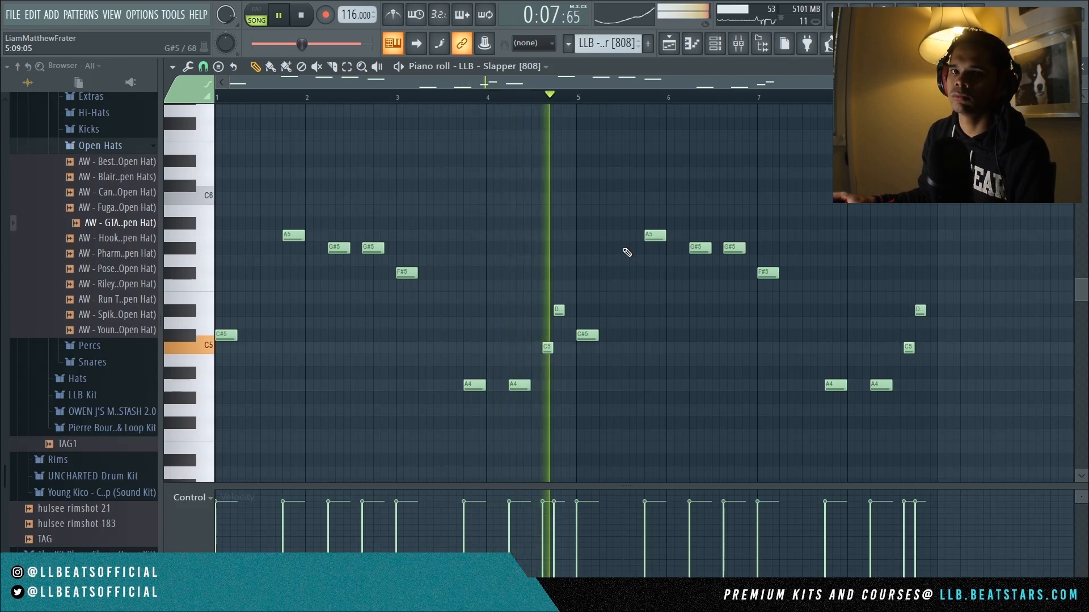
key(space)
key(ctrl+l)
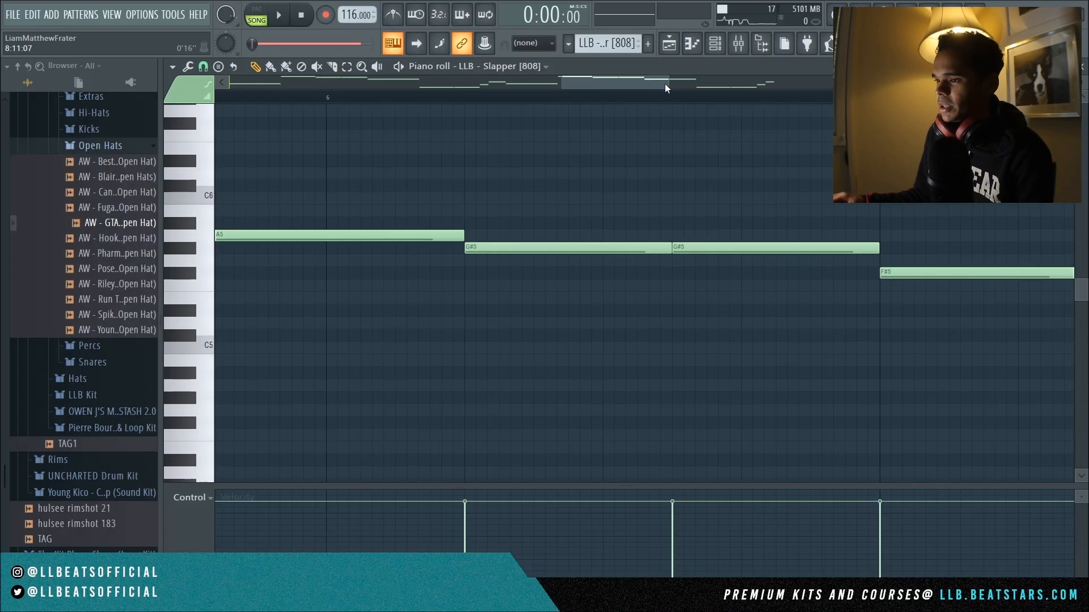
Step: Examine the last notes of the 808 pattern around bar 8 and check the piano roll's snap options
drag(668, 84, 1073, 85)
scroll(545, 346, up, 3)
drag(573, 283, 633, 339)
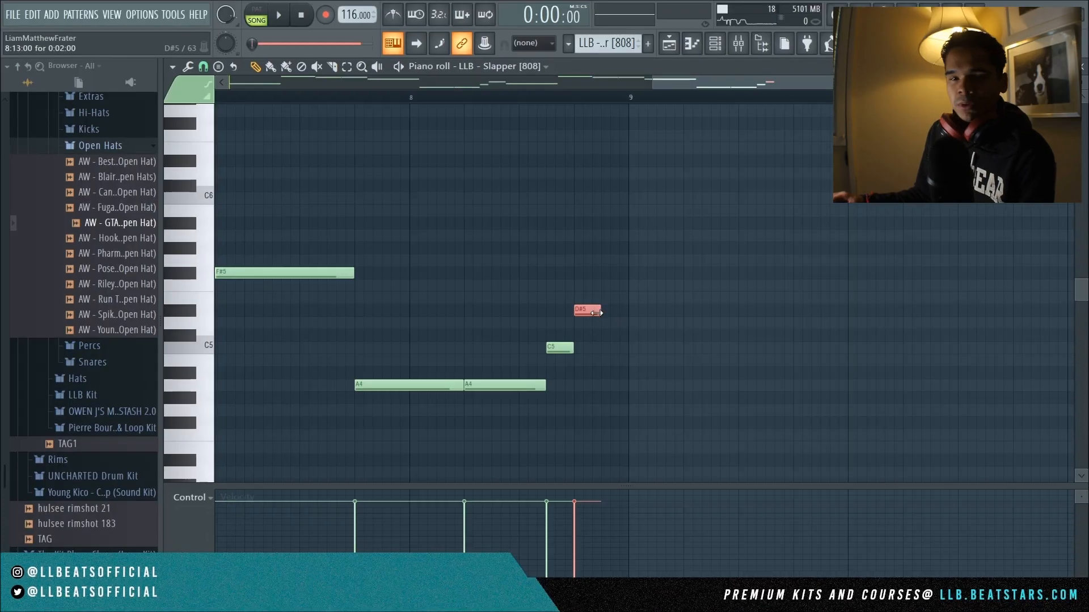
ctrl+click(578, 351)
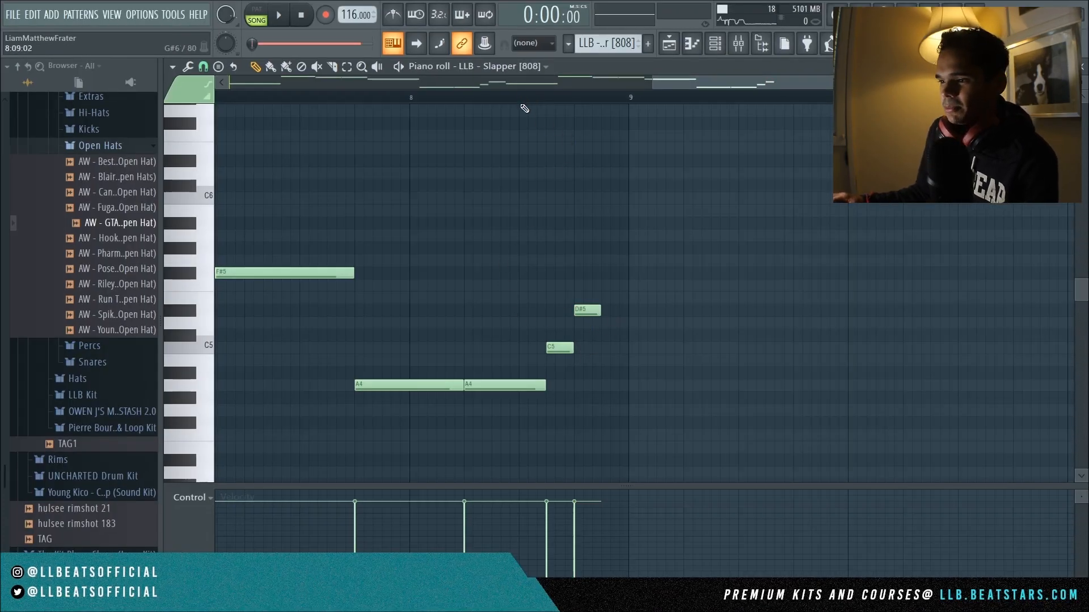
drag(520, 107, 700, 404)
ctrl+click(640, 357)
scroll(608, 328, up, 2)
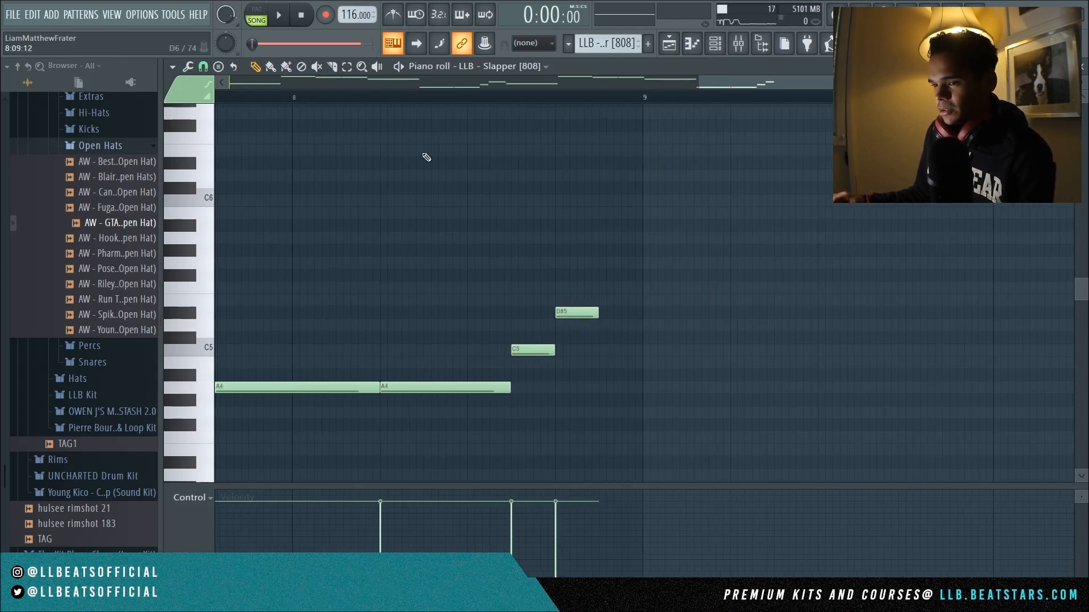
click(218, 67)
mouse_move(274, 70)
click(582, 70)
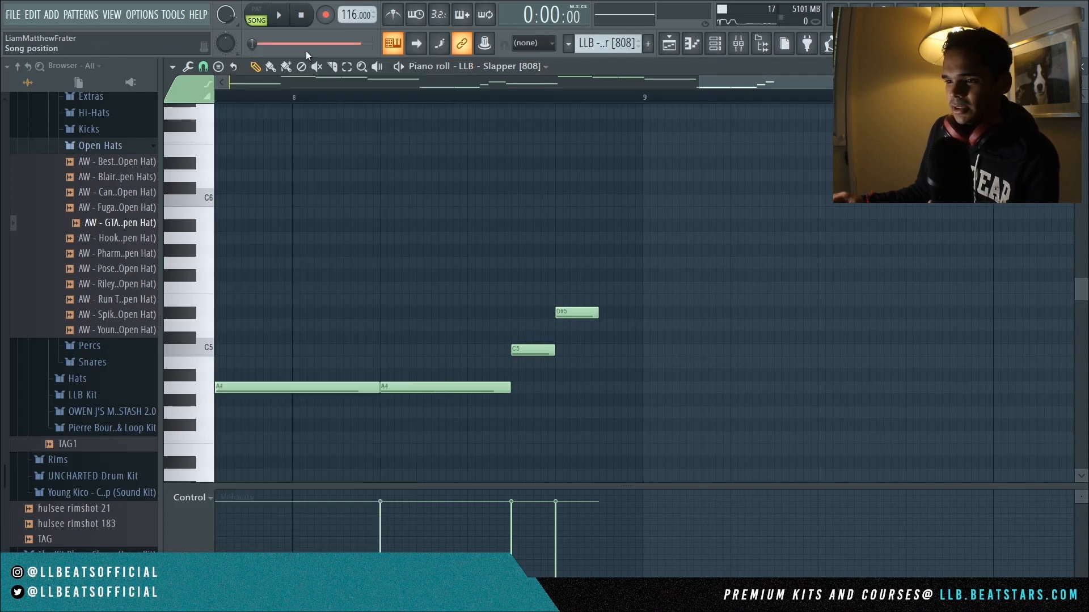
click(203, 66)
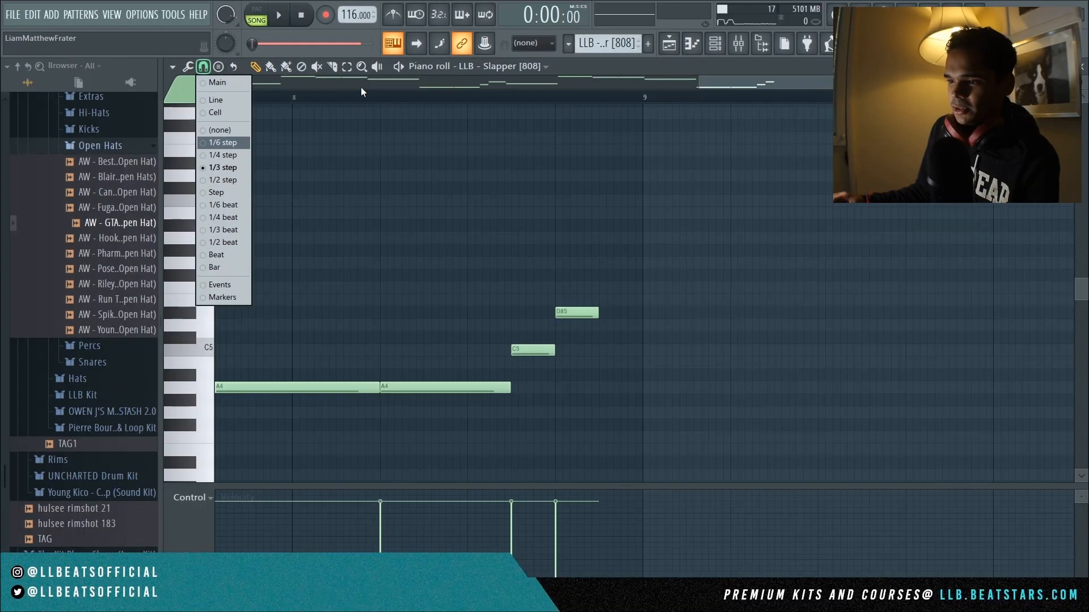
click(722, 76)
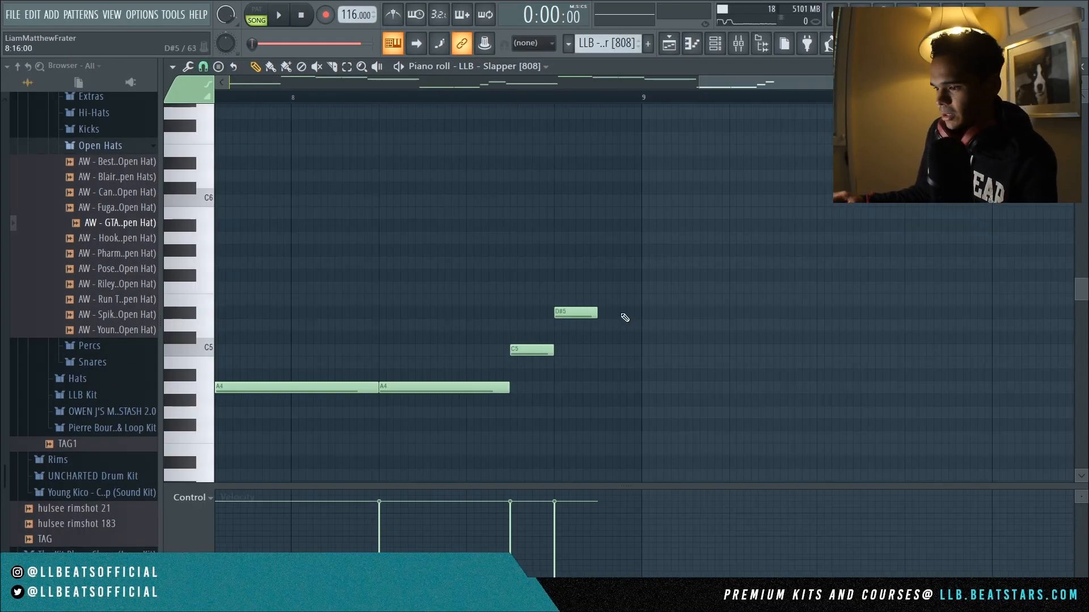
Step: Replace the final D#5 note with three short D#5 notes of length 0:00:16, leaving a gap before the third
click(574, 313)
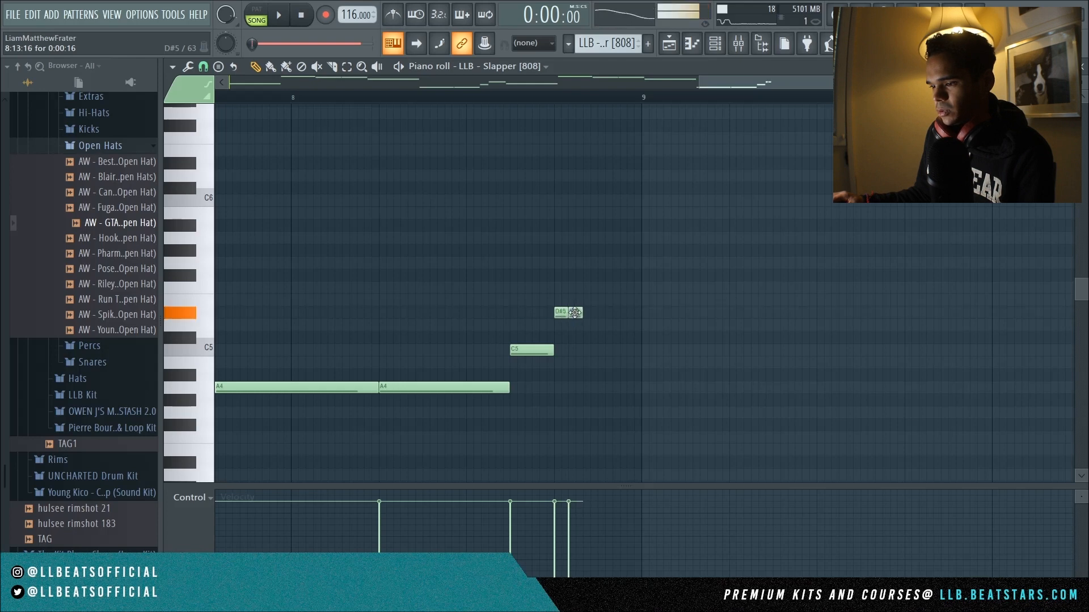
click(590, 313)
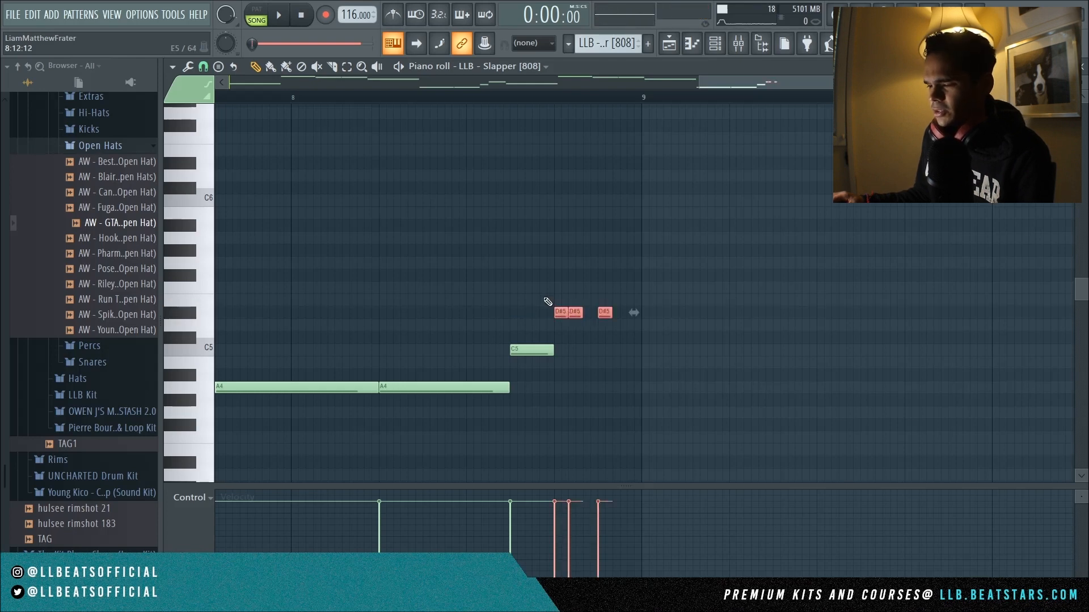
mouse_move(545, 302)
mouse_down()
mouse_move(623, 319)
mouse_move(608, 306)
mouse_move(621, 320)
mouse_up()
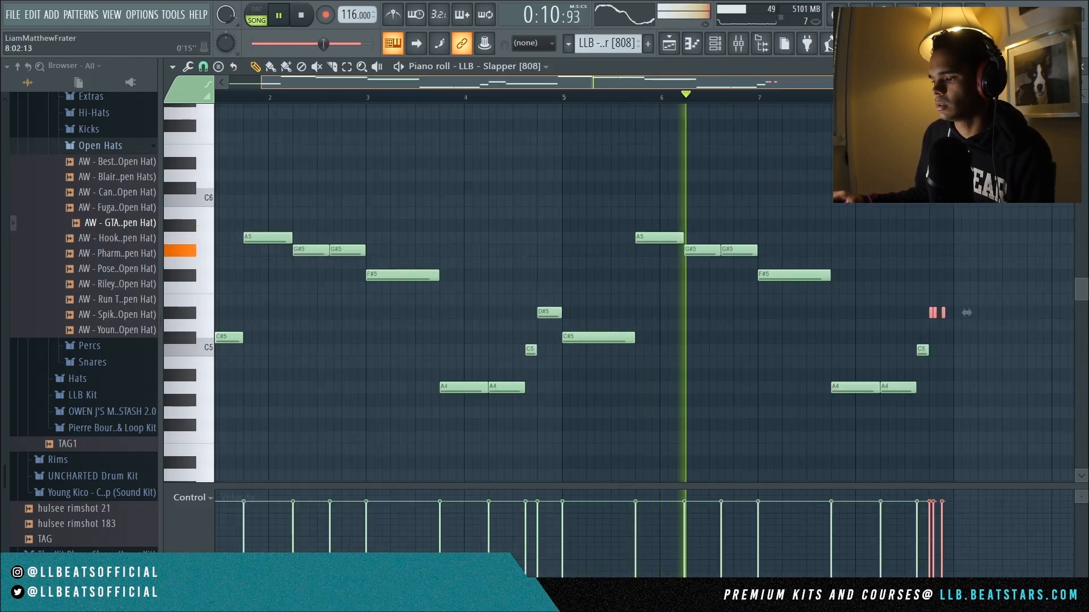
Step: Play back the 808 pattern and review the three-note D#5 roll at its end
drag(869, 82, 1009, 84)
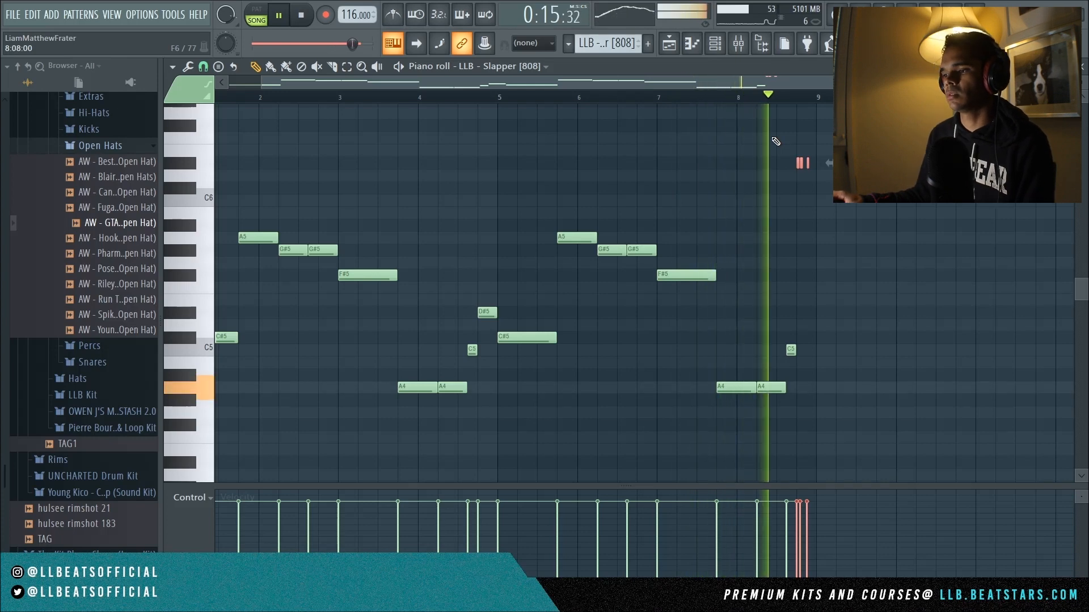
key(space)
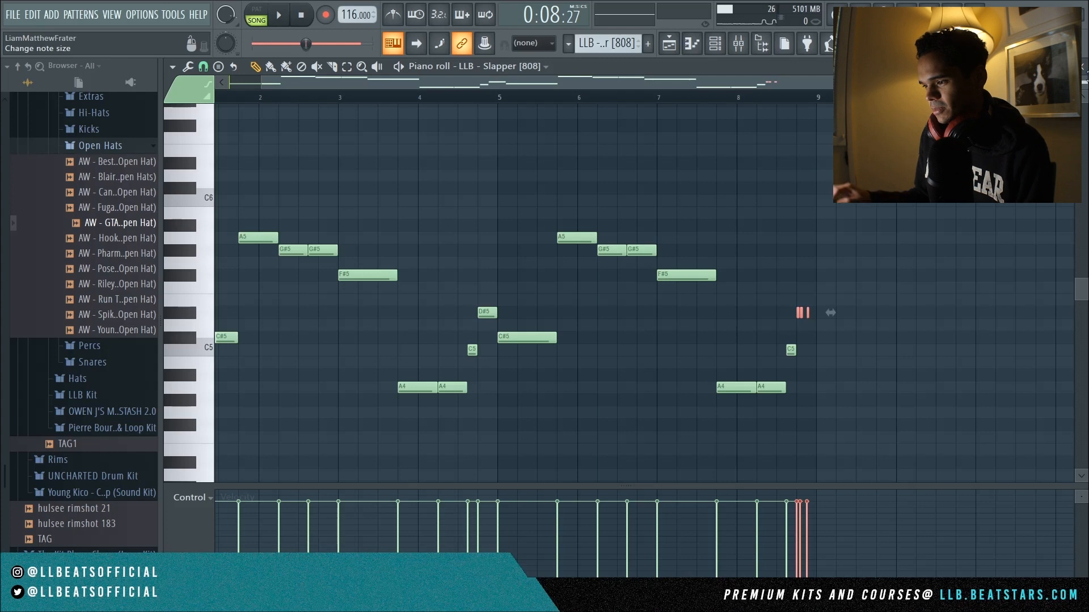
drag(779, 292, 838, 338)
drag(791, 306, 848, 329)
drag(790, 288, 846, 321)
drag(789, 301, 844, 335)
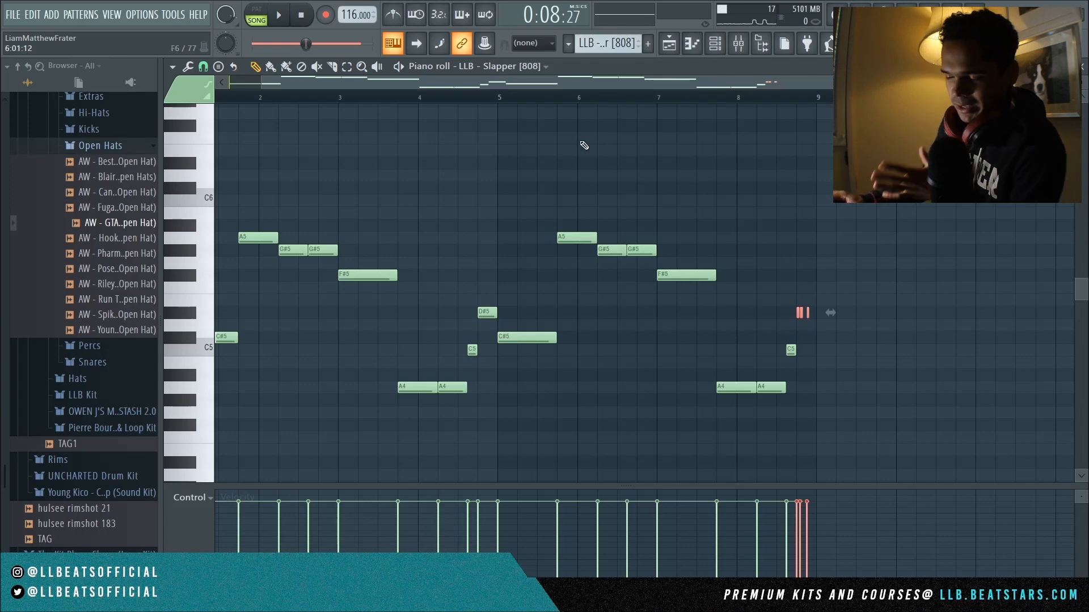
Step: Examine the pitch jumps in the 808 melody from F#5 to A4 and from bar 5's C#5 to A5
drag(1005, 83, 731, 88)
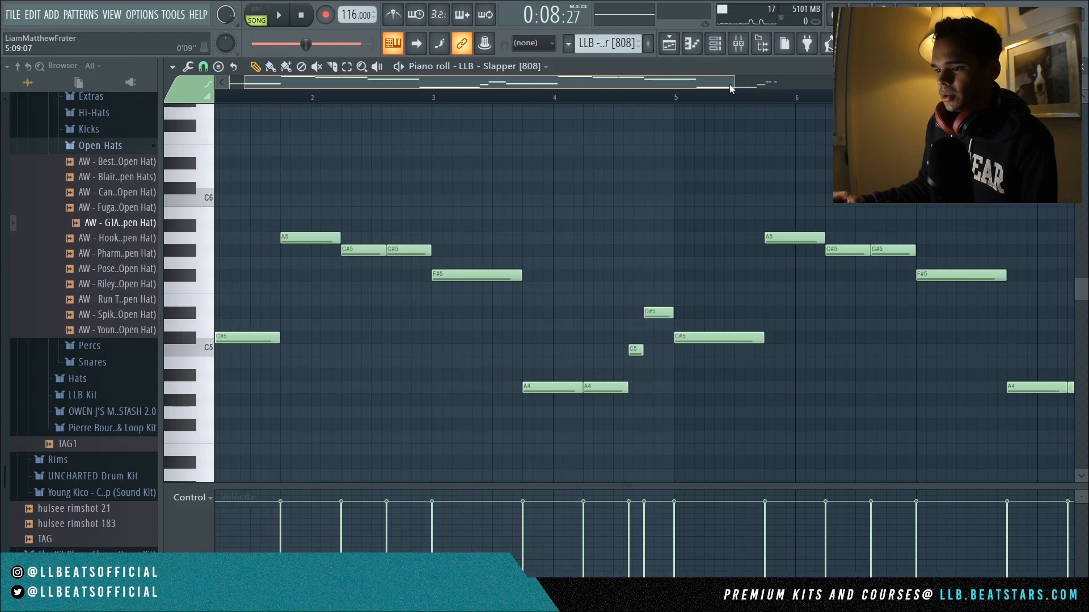
click(469, 279)
click(574, 387)
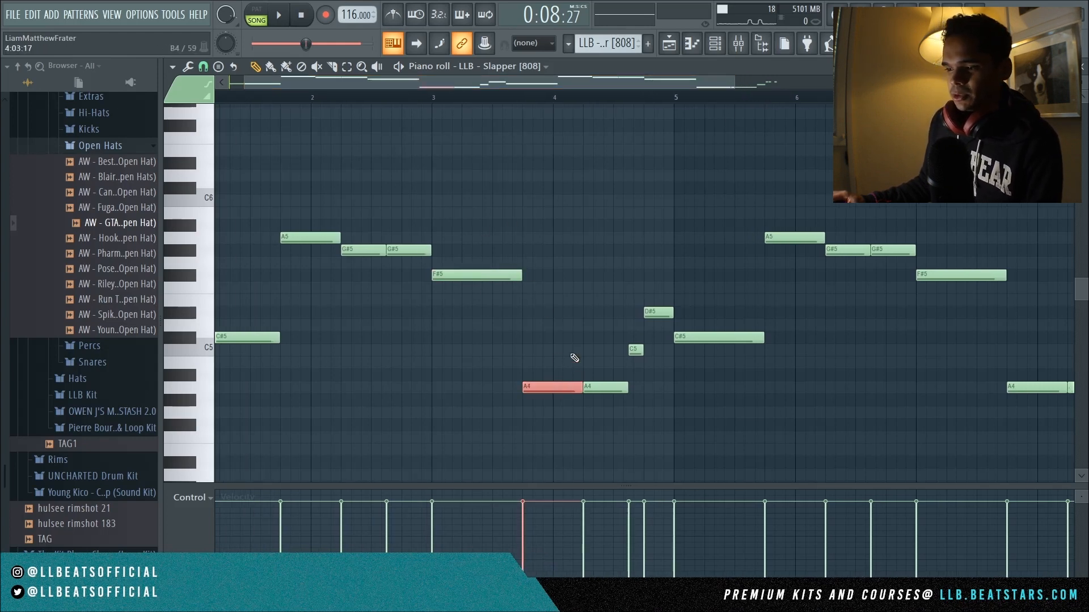
click(513, 276)
click(561, 387)
click(737, 337)
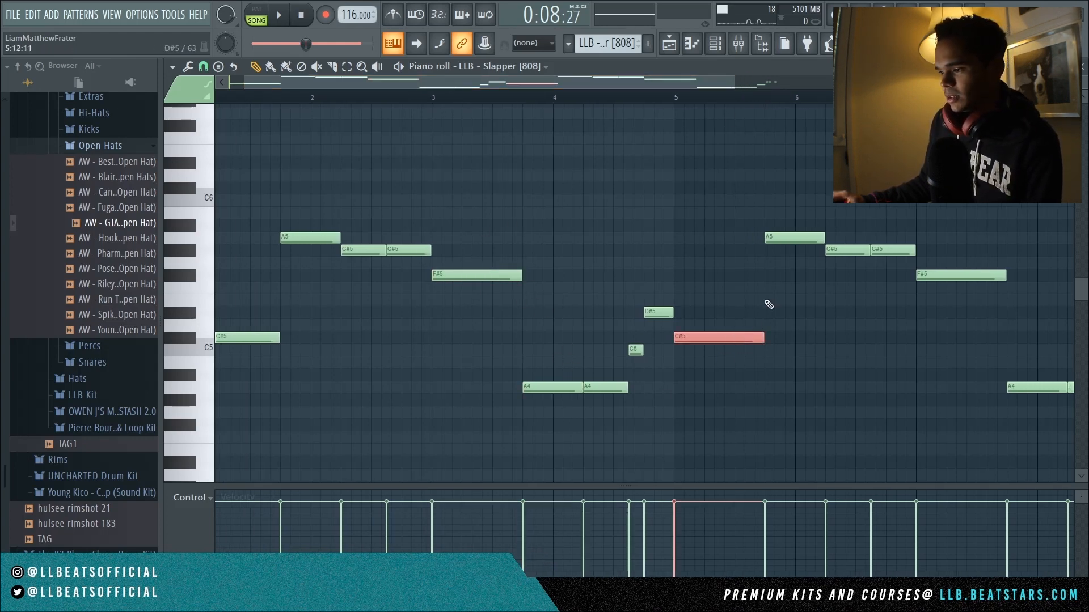
click(784, 241)
click(779, 343)
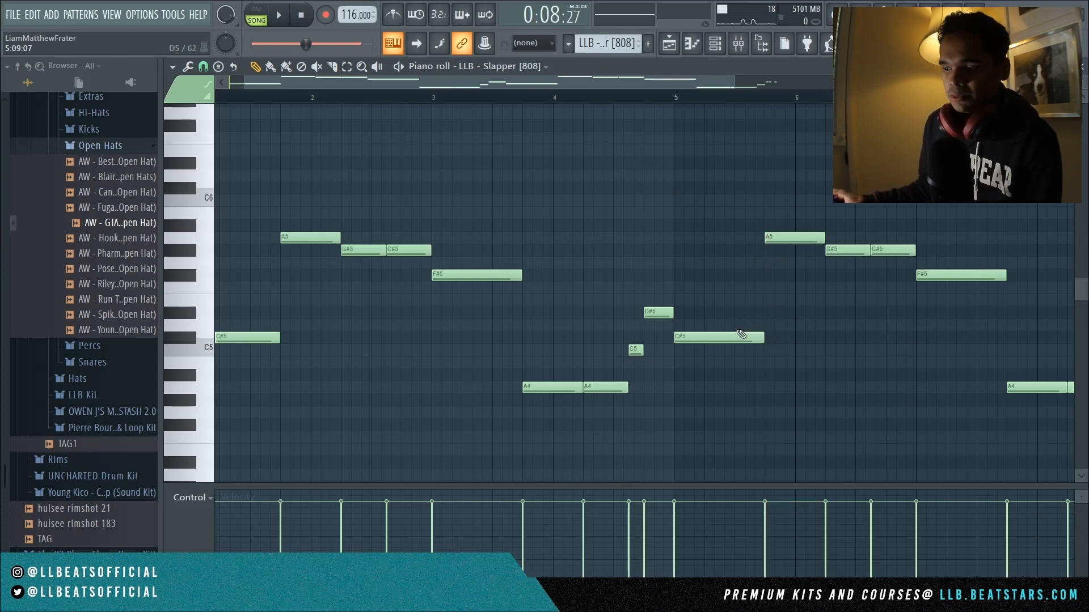
scroll(741, 335, up, 1)
click(737, 374)
click(776, 274)
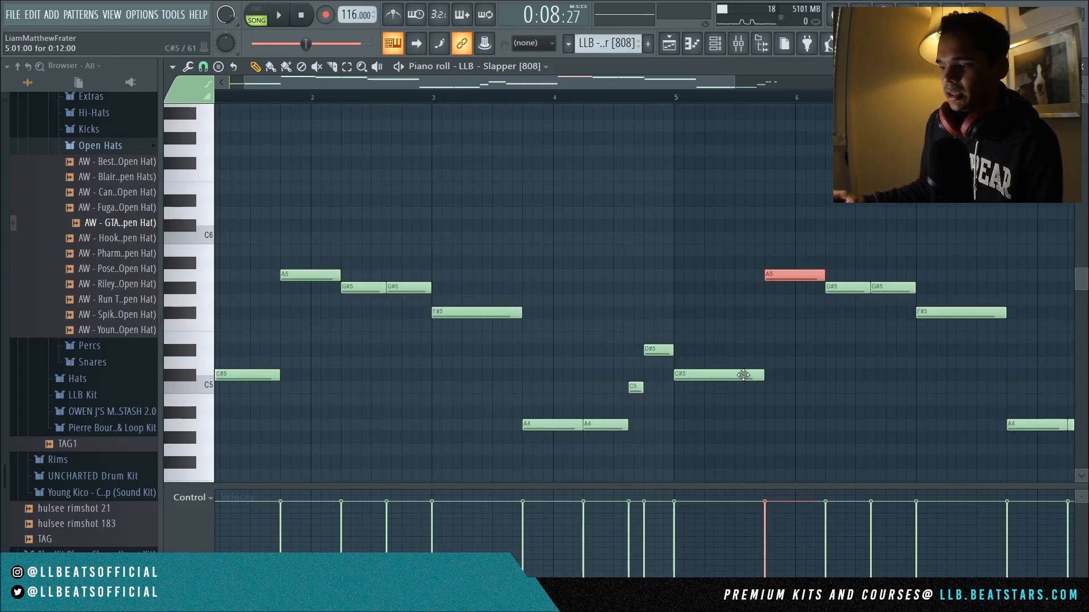
scroll(794, 289, down, 1)
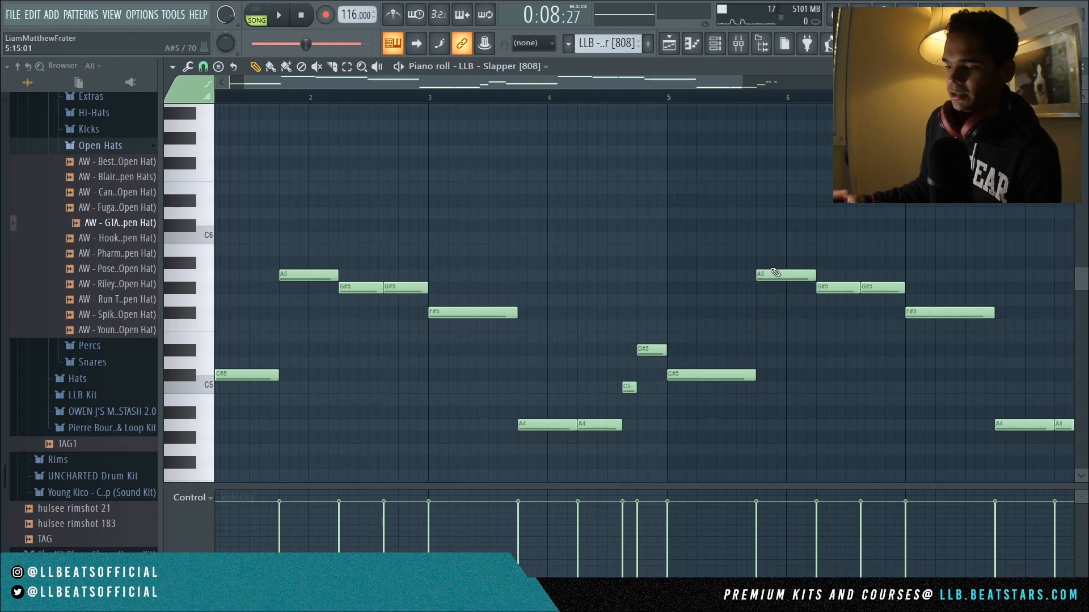
drag(732, 376, 767, 379)
drag(723, 363, 769, 388)
drag(724, 362, 773, 389)
ctrl+click(950, 326)
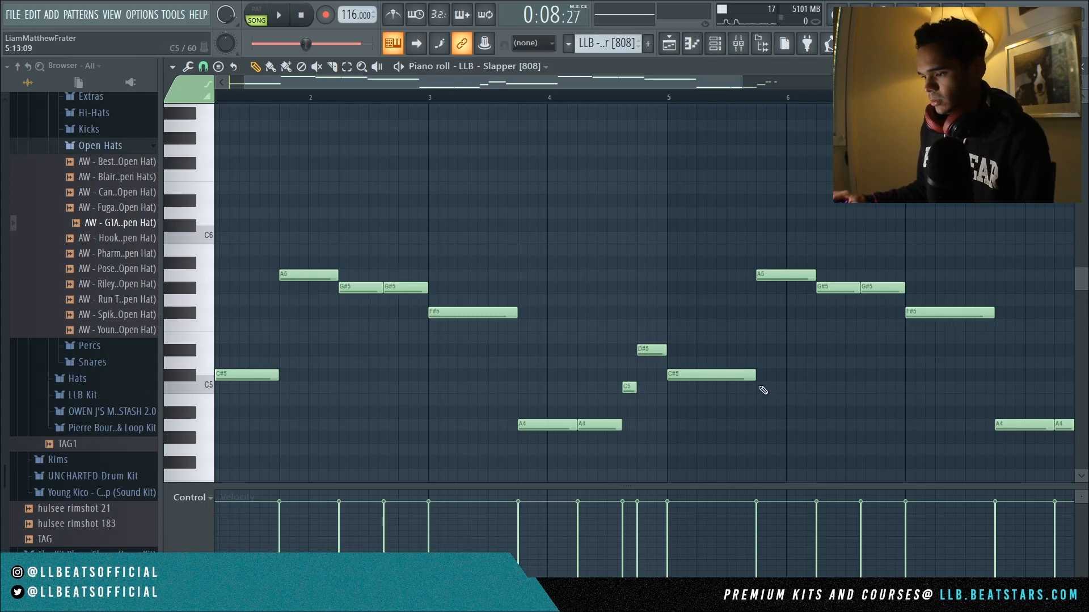
Step: Divide bar 5's C#5 note with a short 0:01:08 C#5 note at 5:09, and add a short D#5 note before the A5
click(739, 377)
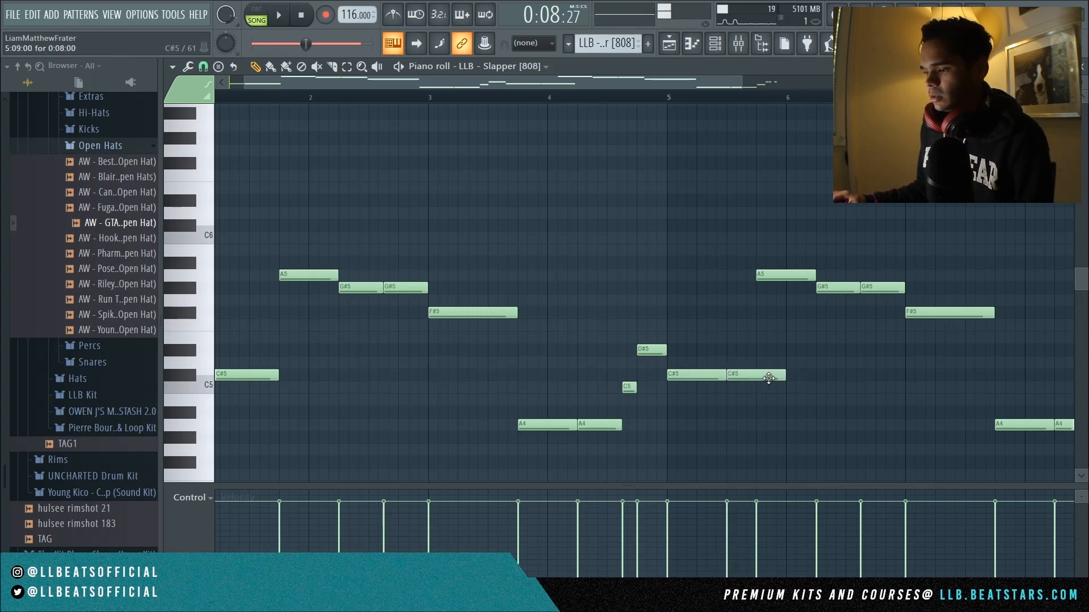
scroll(741, 384, up, 3)
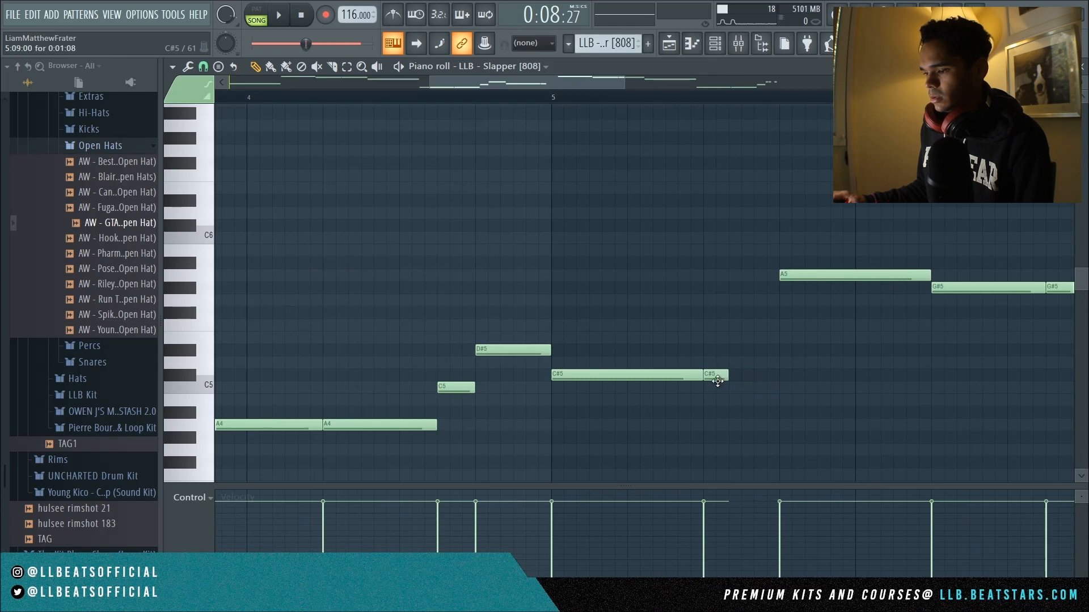
drag(734, 377, 765, 351)
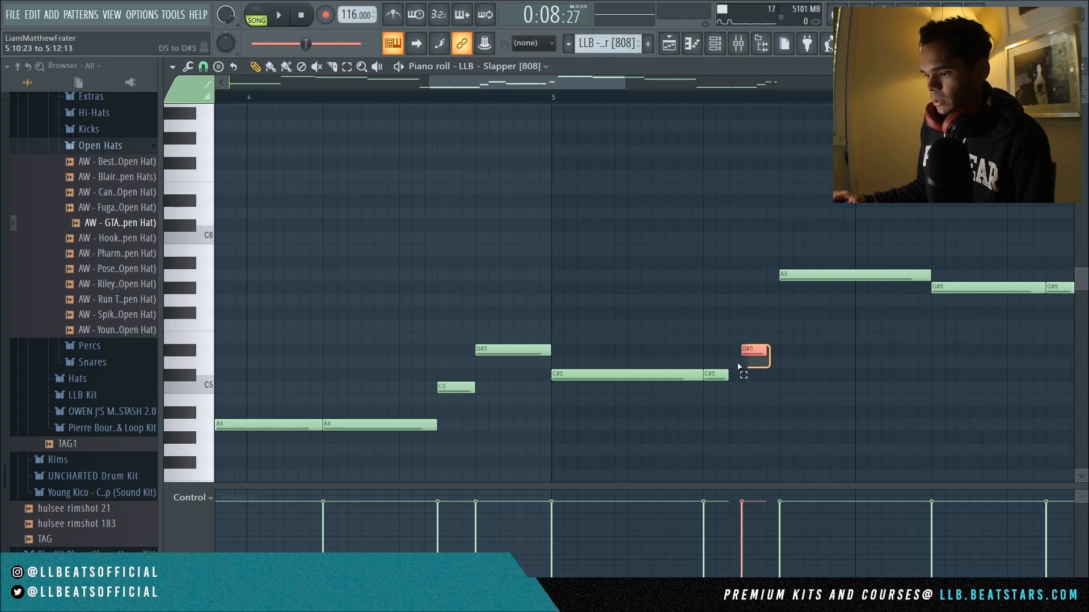
shift+click(718, 376)
key(space)
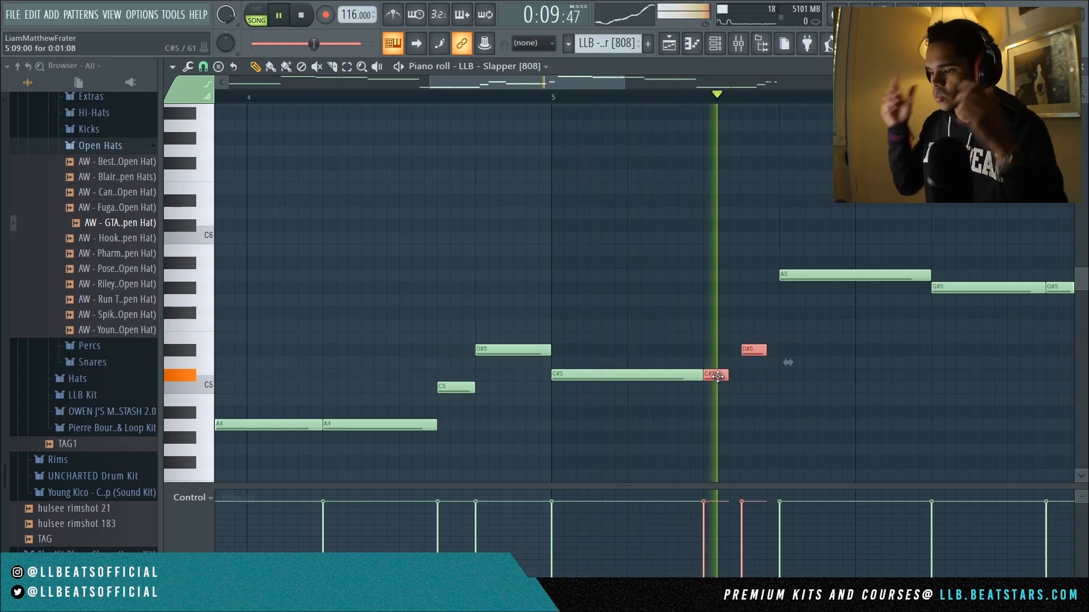
Step: Move the short C#5 and D#5 notes closer to the following A5, with the C#5 starting at 5:11, and play them
key(space)
drag(748, 356, 769, 349)
ctrl+click(792, 370)
key(space)
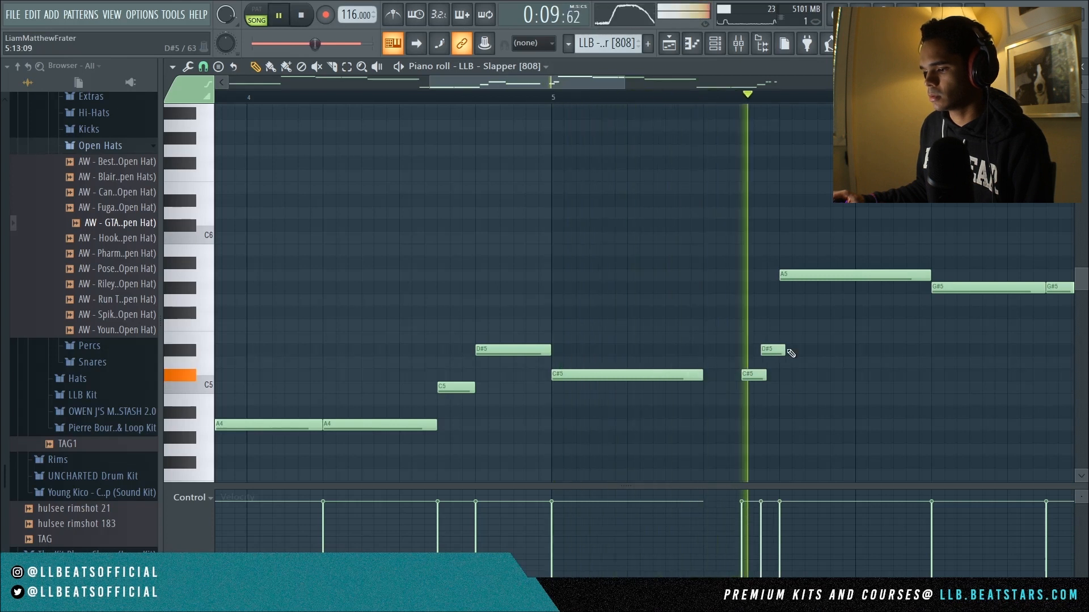
Step: Delete the short D#5 note, and raise the short C#5 note at 5:11 to D#5, lengthened to meet the A5
right_click(774, 350)
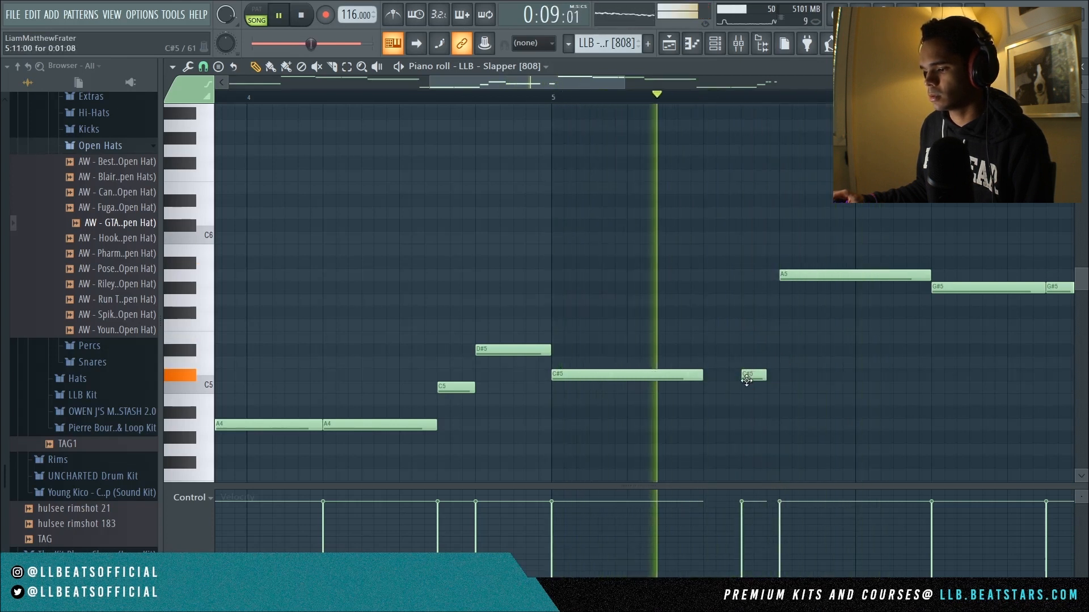
drag(746, 376, 778, 352)
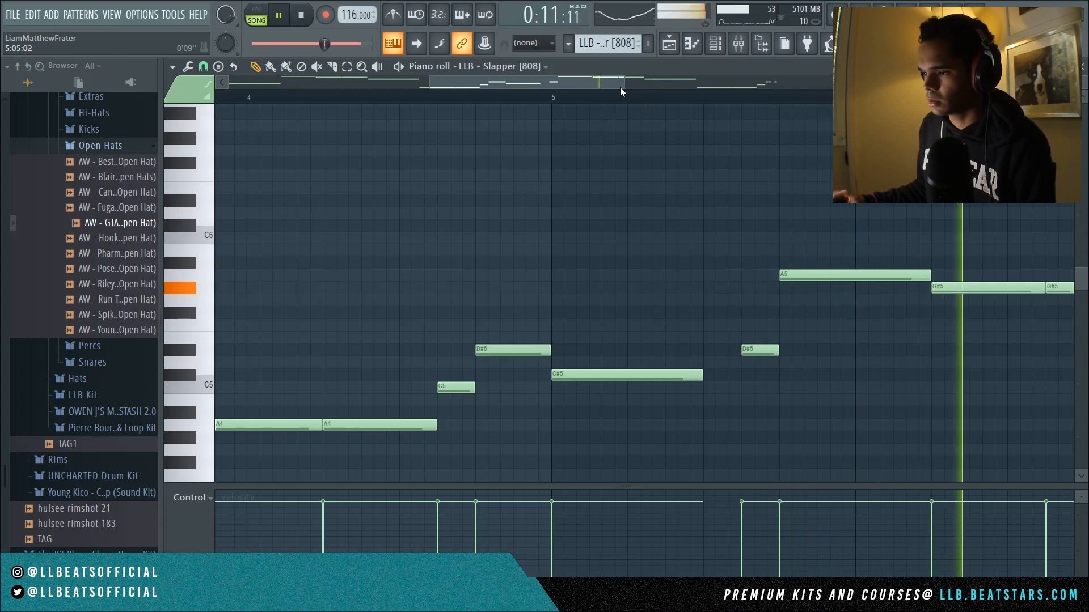
key(space)
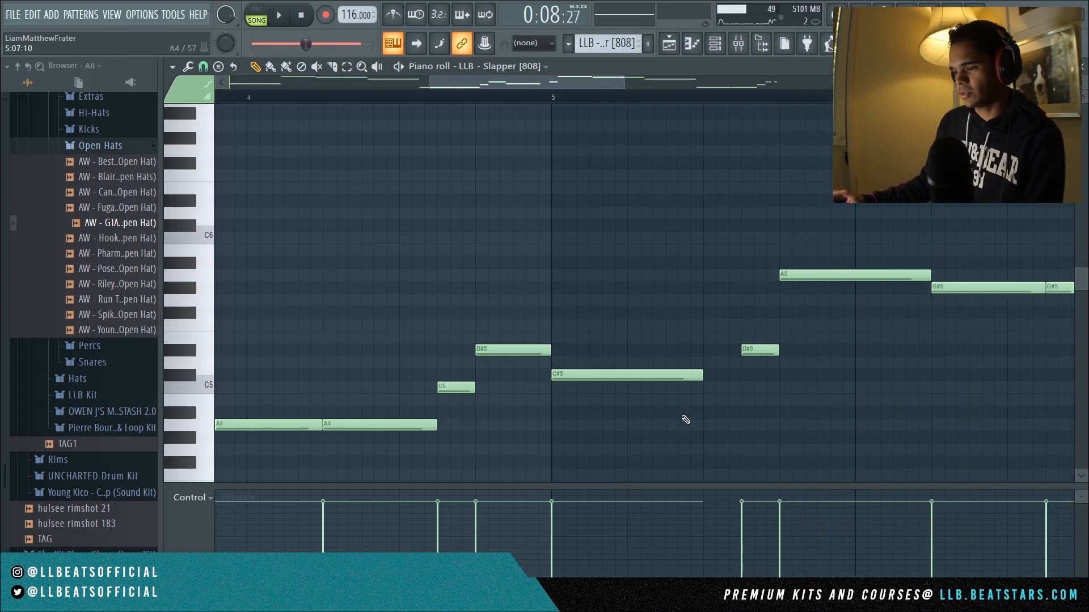
click(763, 353)
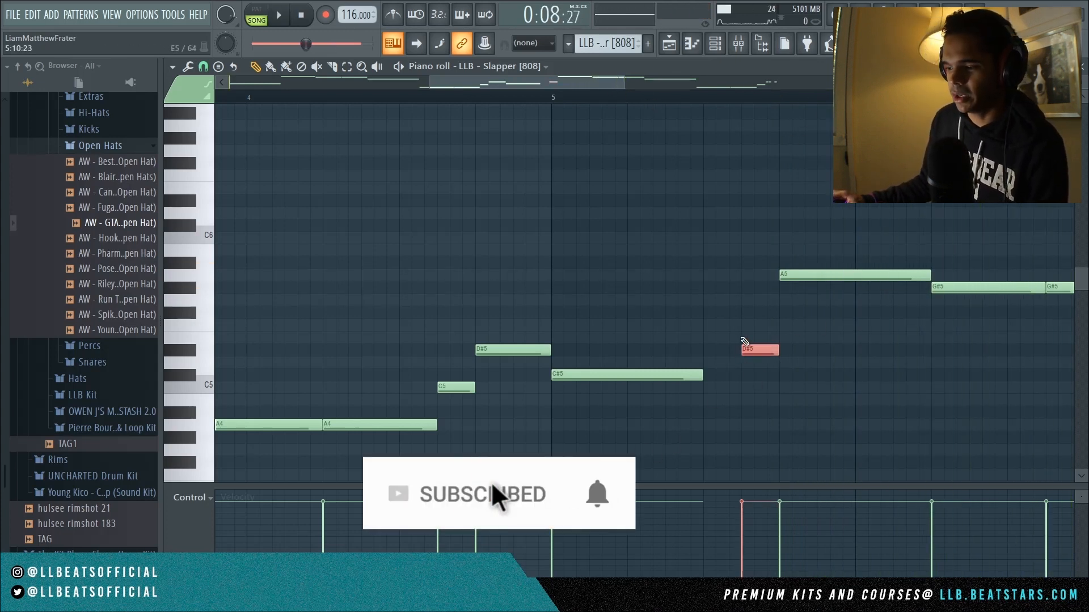
click(626, 371)
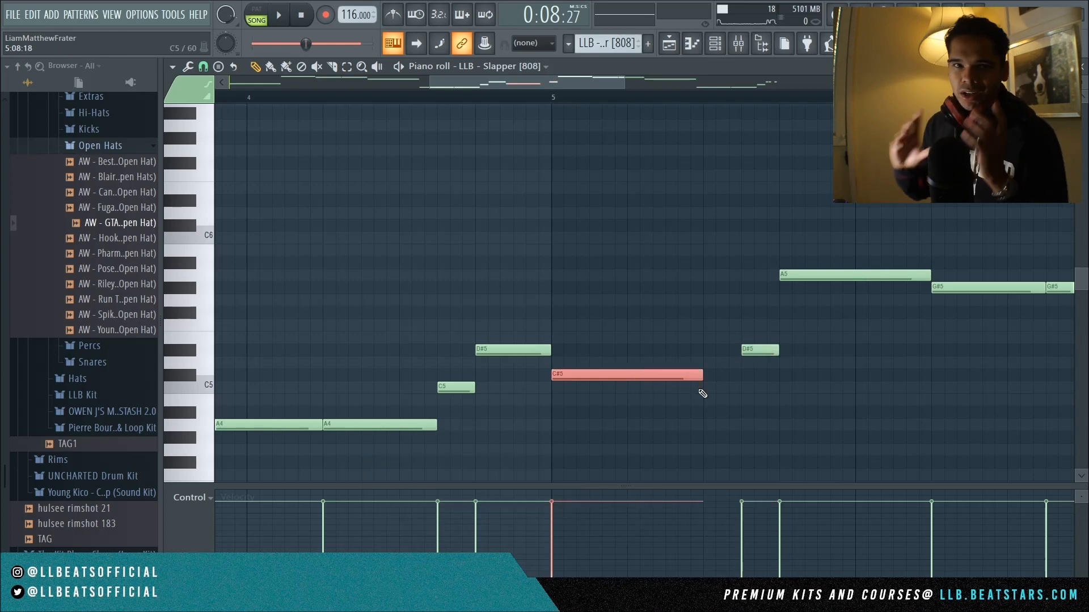
Step: Open the volume envelope of the LLB - Slapper [808] channel and raise its hold to the maximum
click(716, 43)
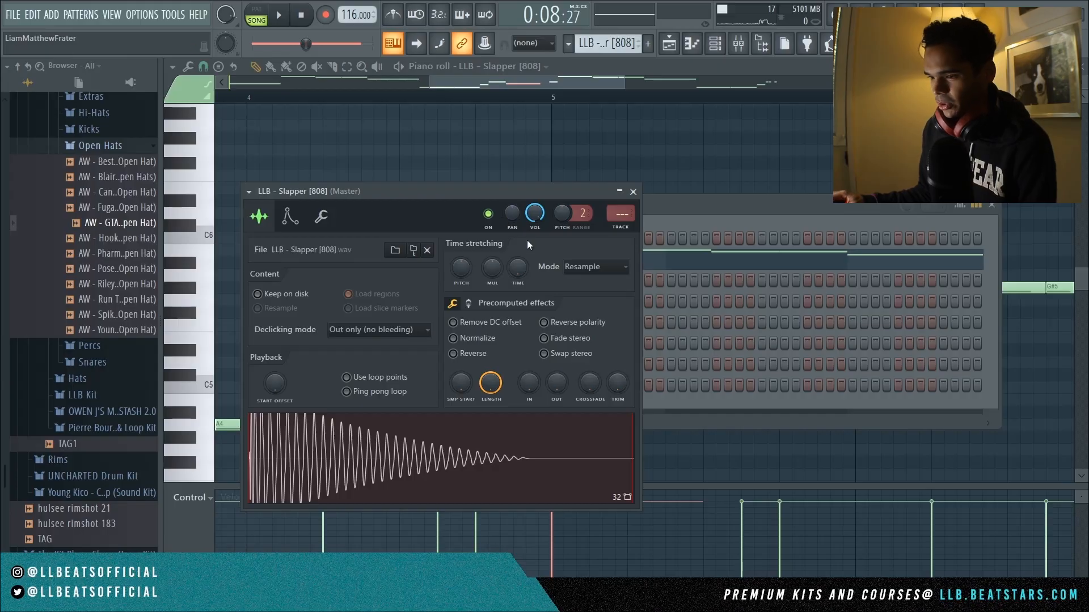
drag(475, 197, 487, 184)
click(309, 209)
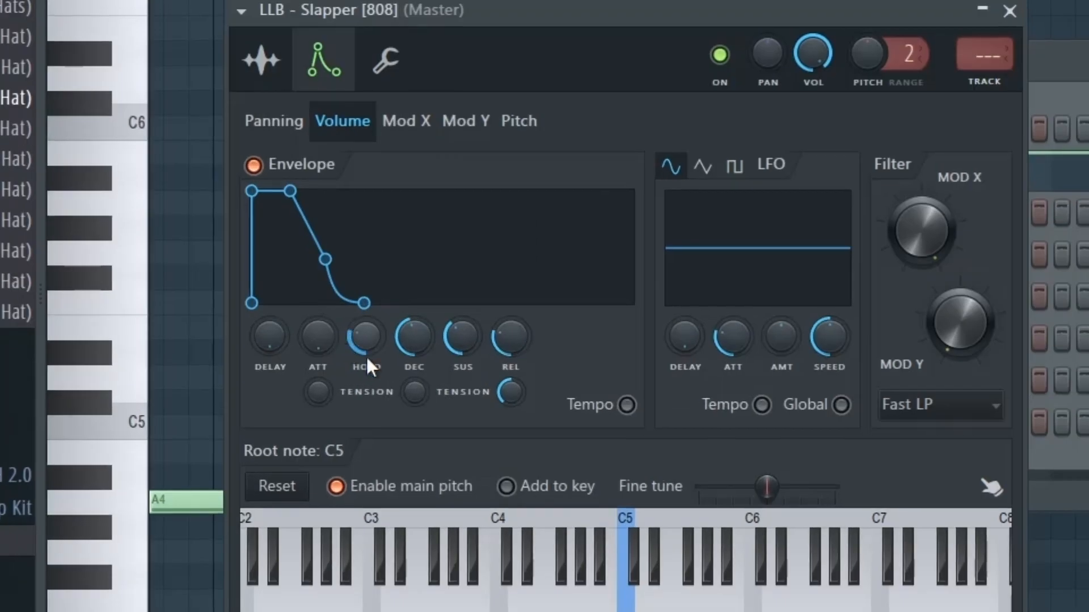
drag(323, 352, 330, 327)
drag(408, 345, 427, 344)
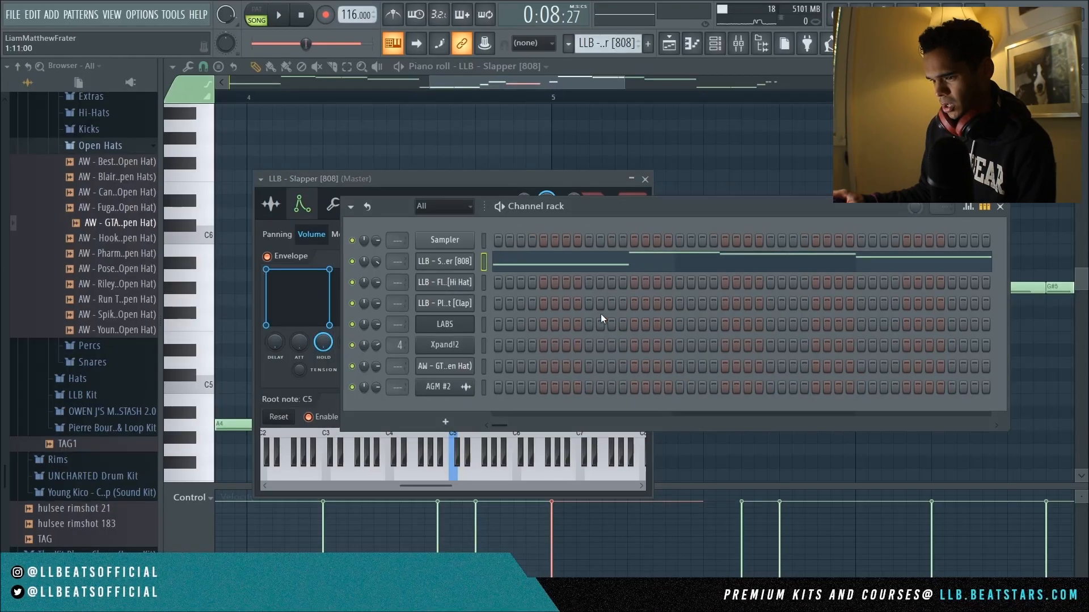
Step: Return to the 808 piano roll and check the note properties of the short D#5 at 5:11
click(576, 87)
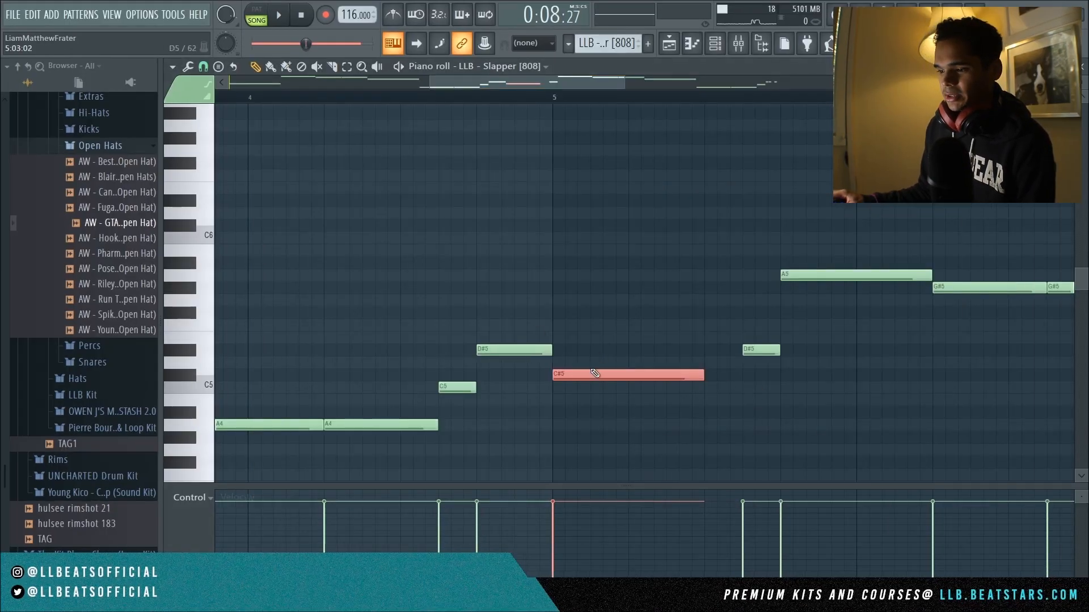
click(763, 352)
double_click(766, 352)
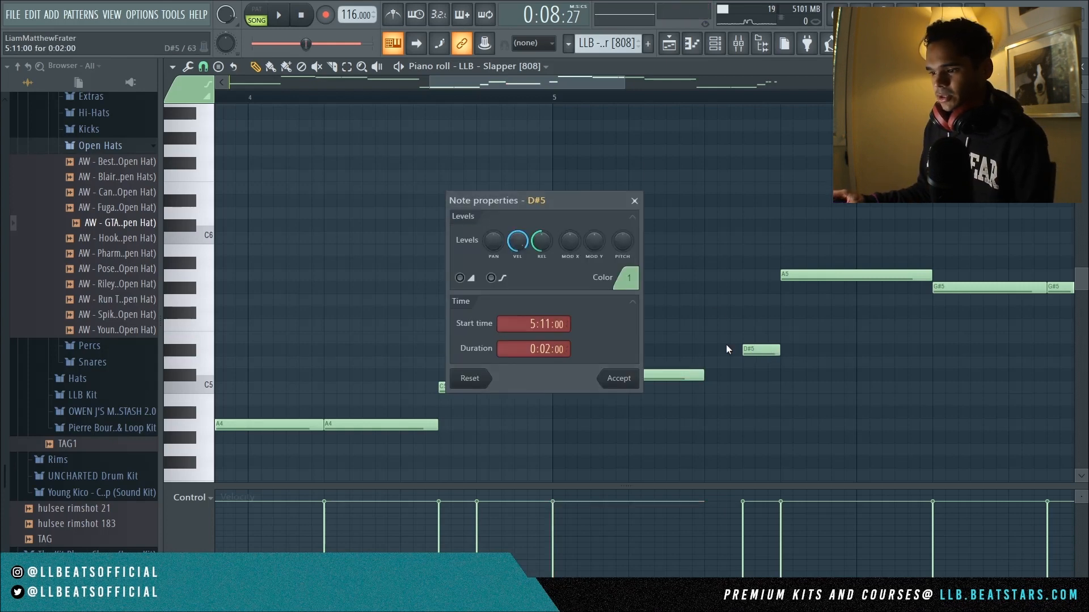
click(620, 379)
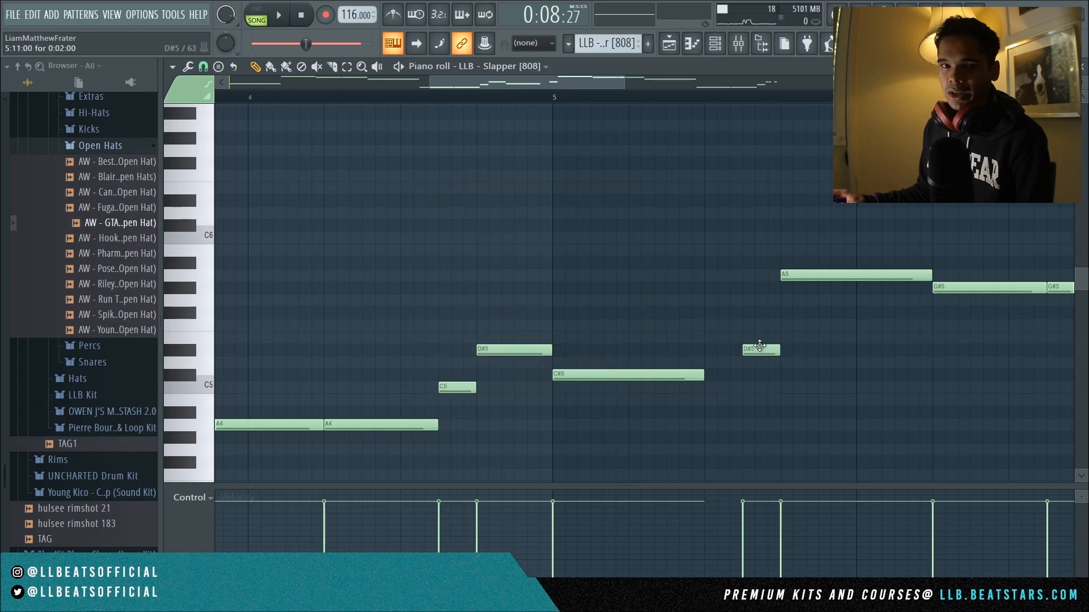
click(759, 347)
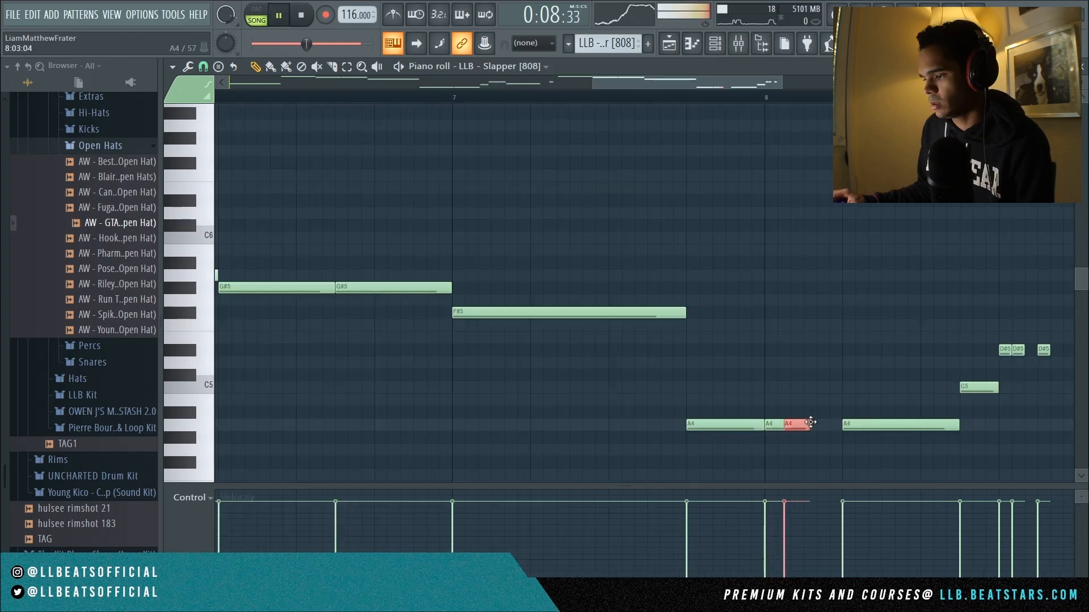
Step: Shorten the two short A4 notes at the start of bar 8, with the second starting at 8:03, and play them
drag(811, 422, 815, 427)
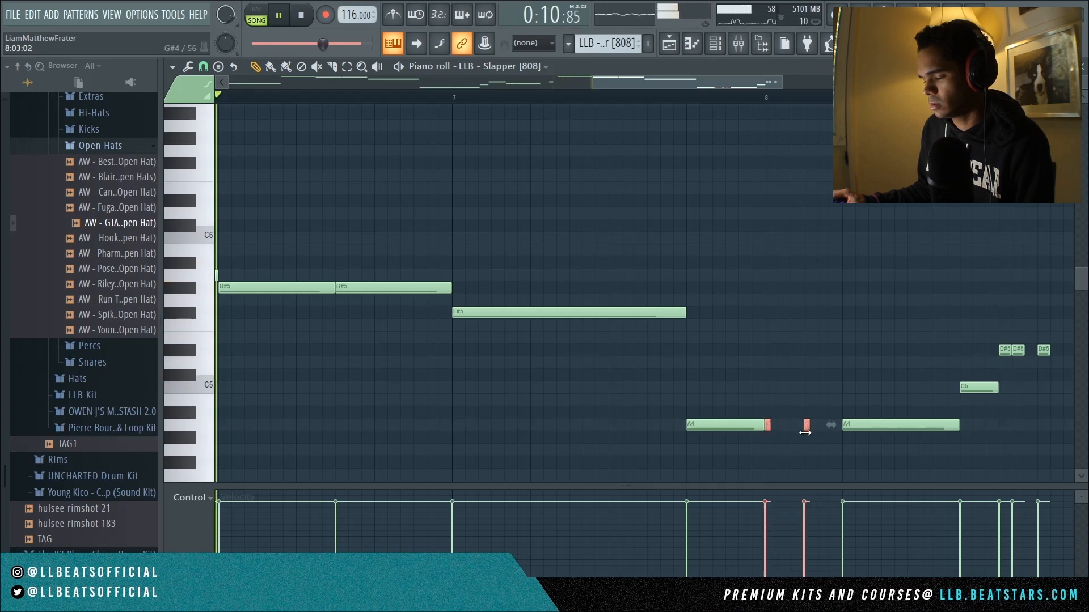
ctrl+click(815, 445)
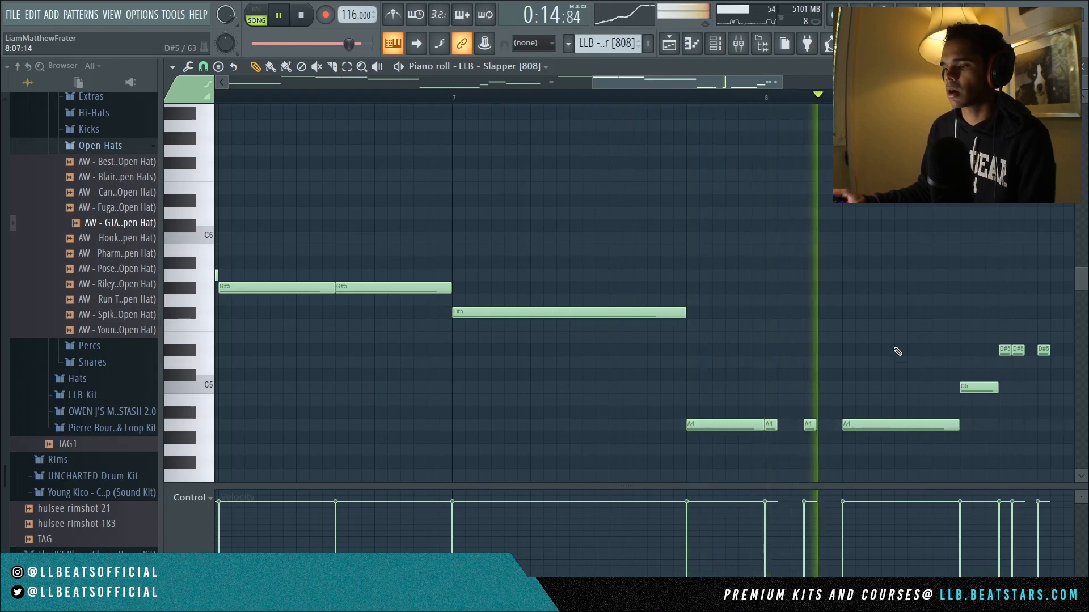
key(space)
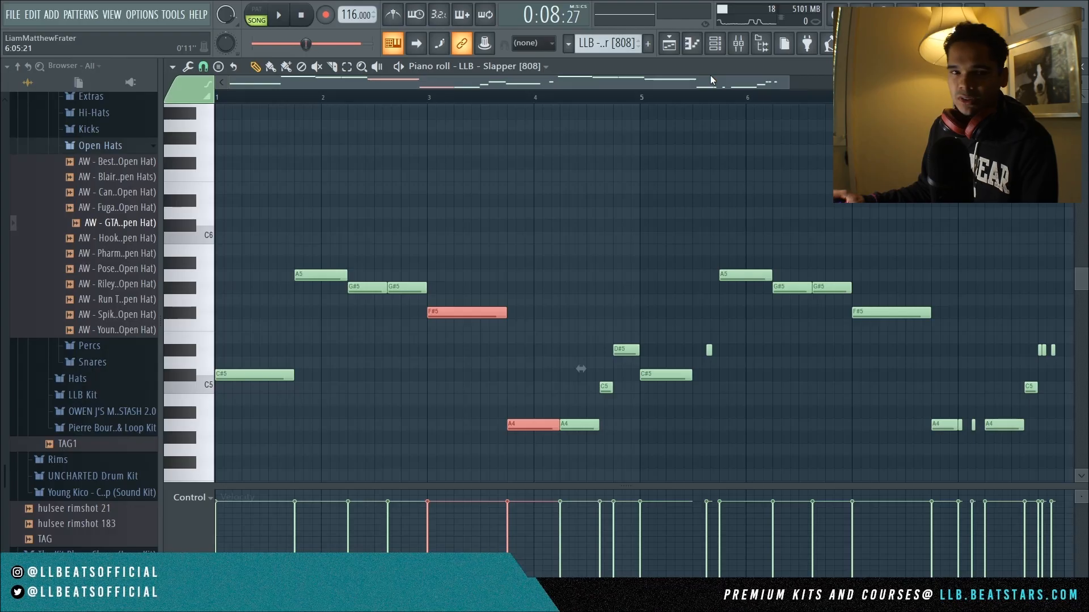
Step: Examine the whole 808 pattern across bars 1 to 9, comparing the opening C#5 and A5 notes with the second half
drag(783, 85, 832, 86)
click(525, 378)
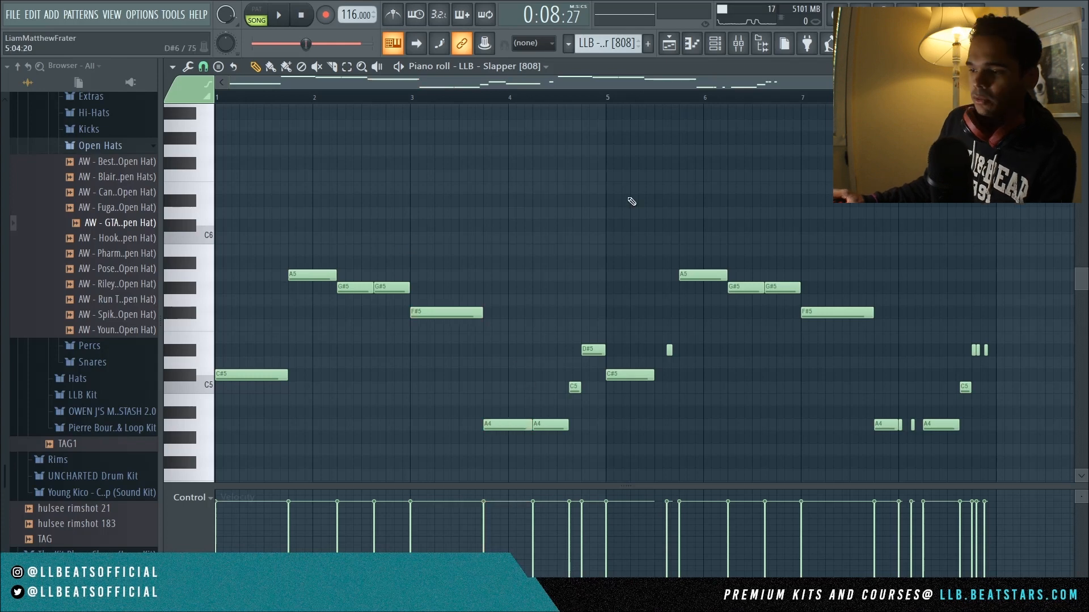
drag(407, 80, 707, 111)
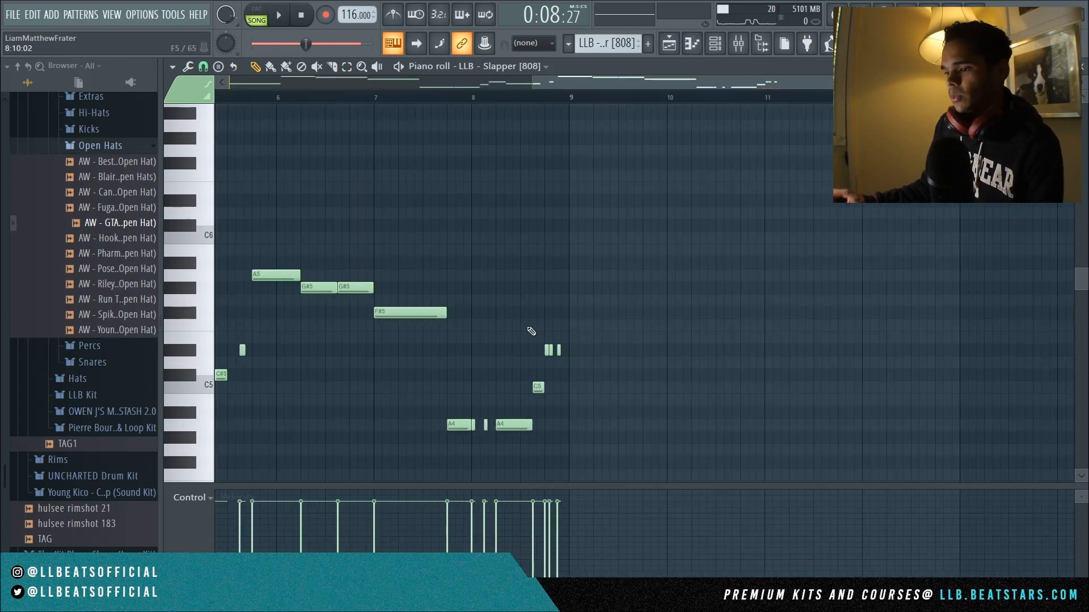
drag(601, 83, 296, 94)
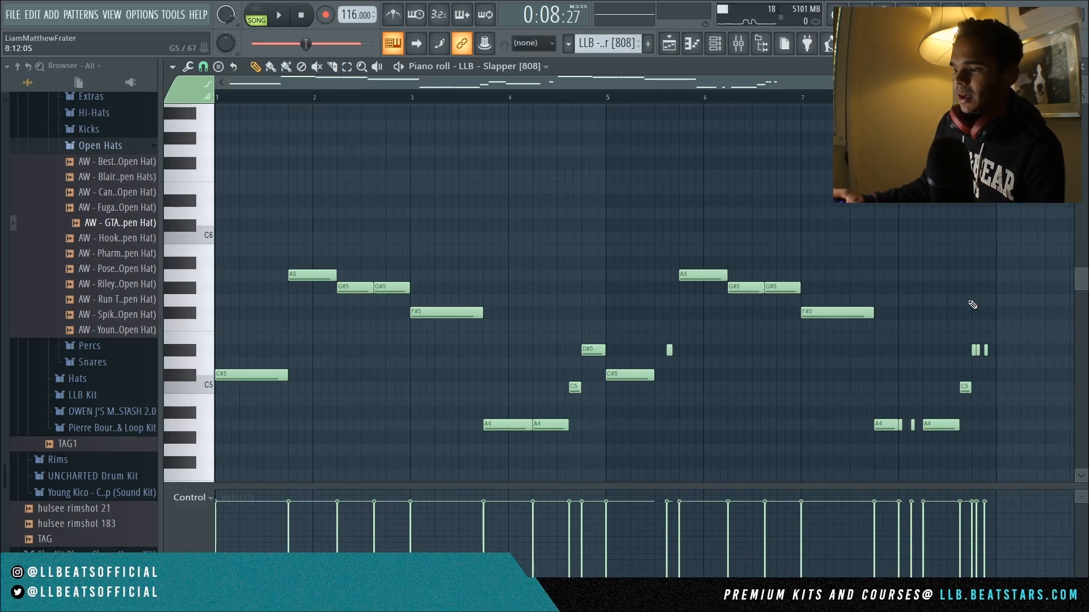
click(296, 278)
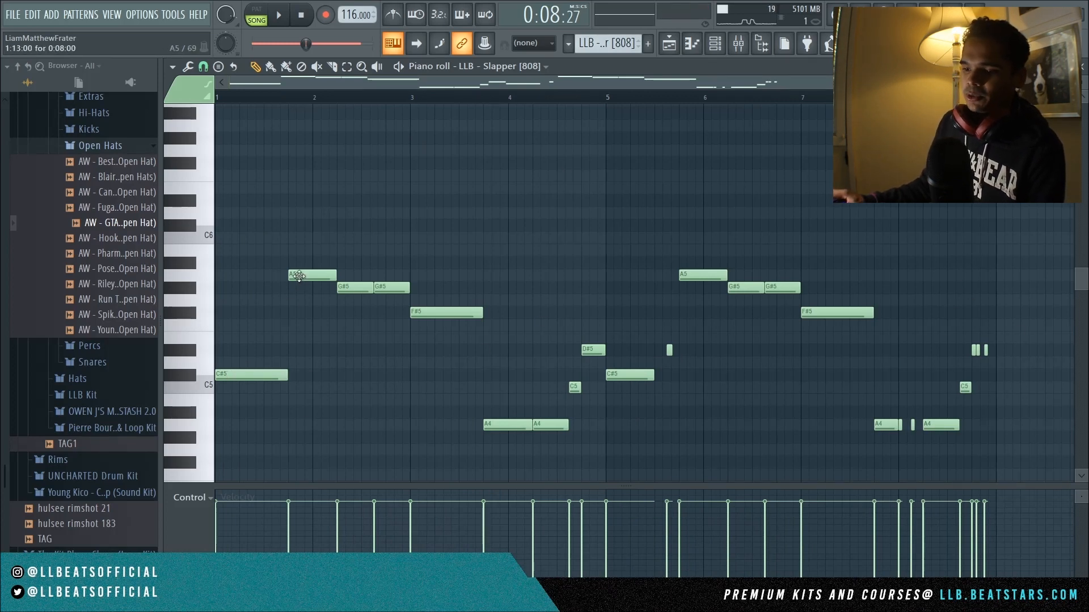
drag(236, 374, 235, 374)
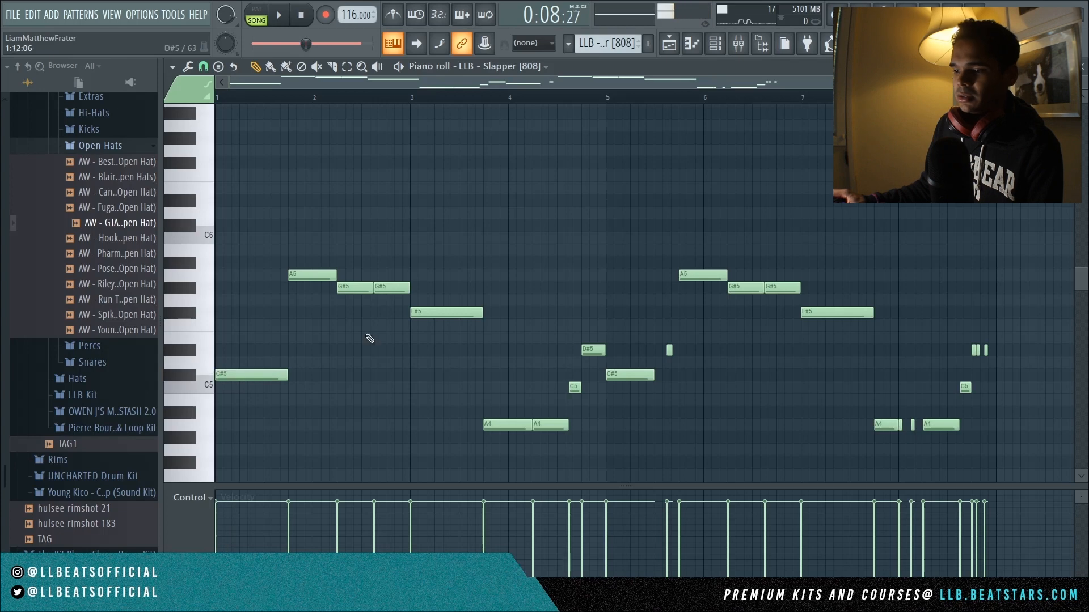
drag(536, 76, 694, 86)
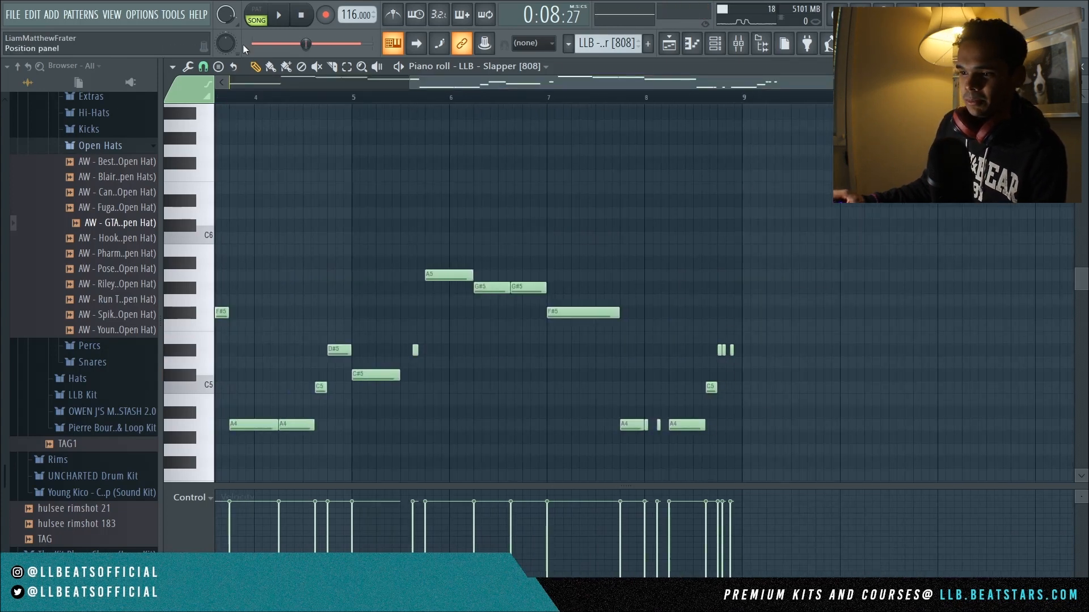
drag(499, 79, 326, 80)
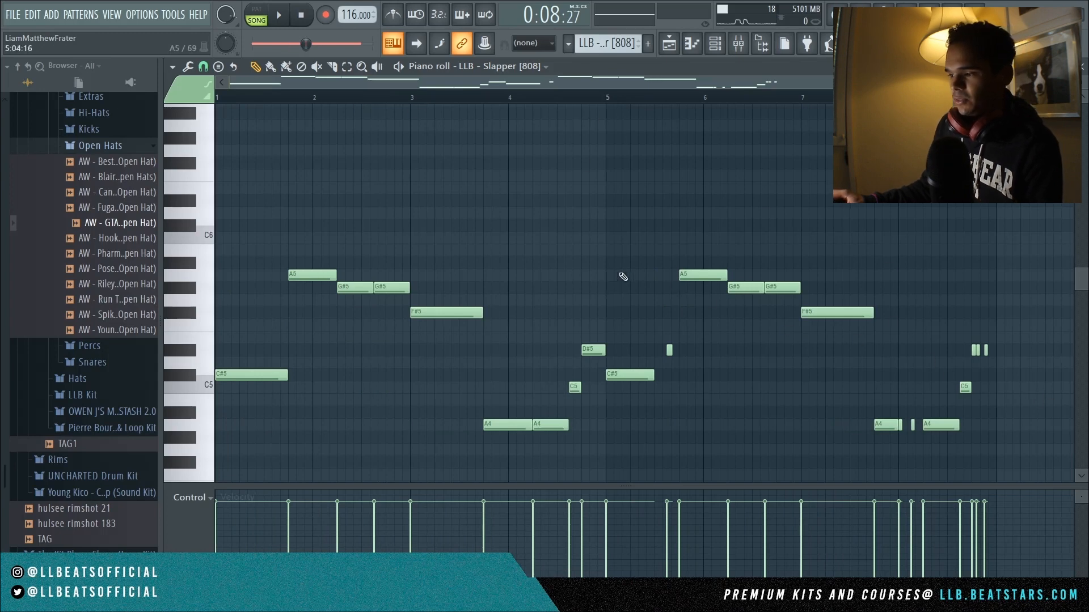
Step: Raise the three short D#5 notes at the end of bar 8 by six semitones to A5
drag(963, 353, 1008, 356)
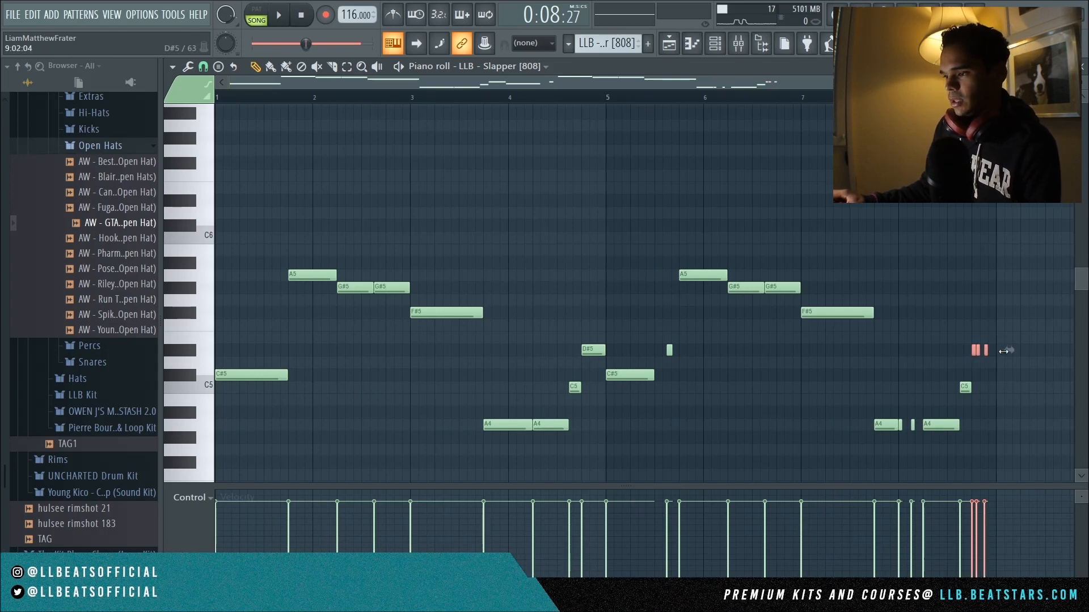
key(shift+Up)
key(shift+Up)
key(shift+Up)
key(shift+Up)
key(shift+Up)
key(shift+Up)
click(707, 273)
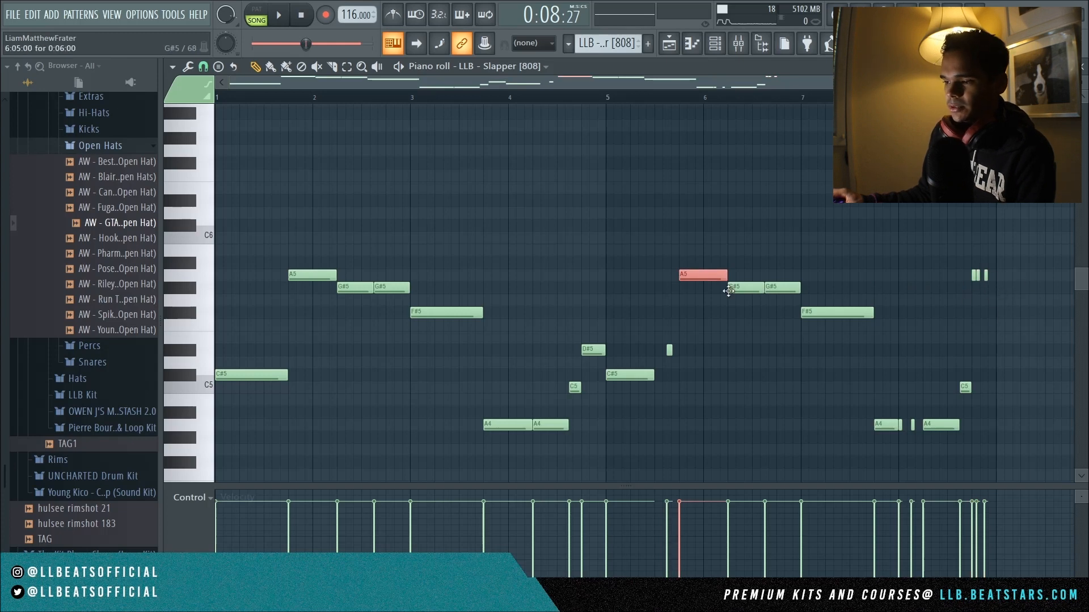
click(260, 375)
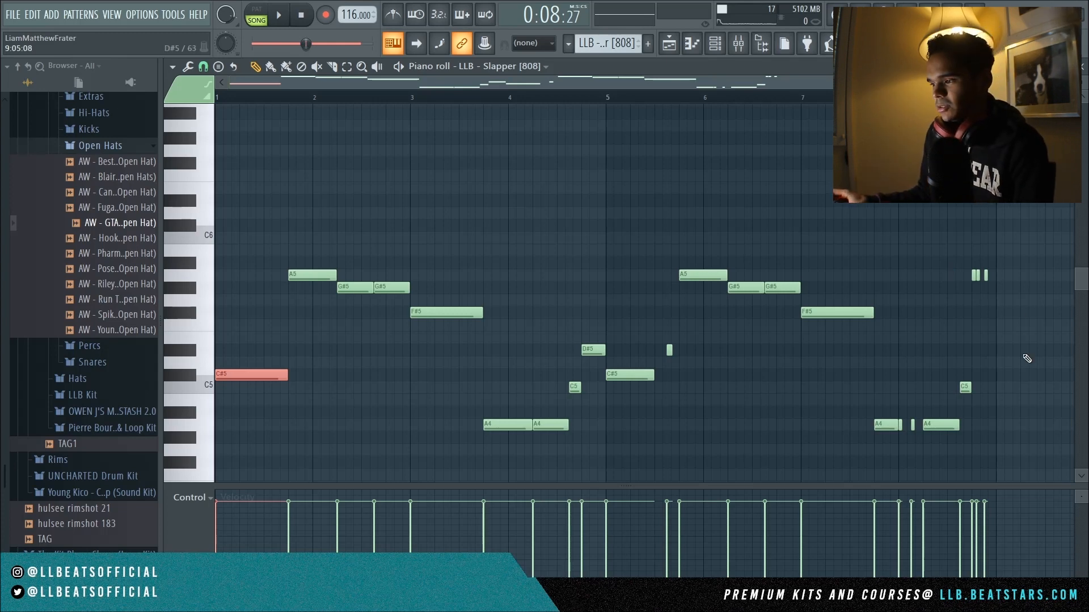
Step: Replace the three short A5 notes with one 0:04:08 A5 at 8:13, and add an overlapping A5 at 8:11
scroll(977, 358, up, 3)
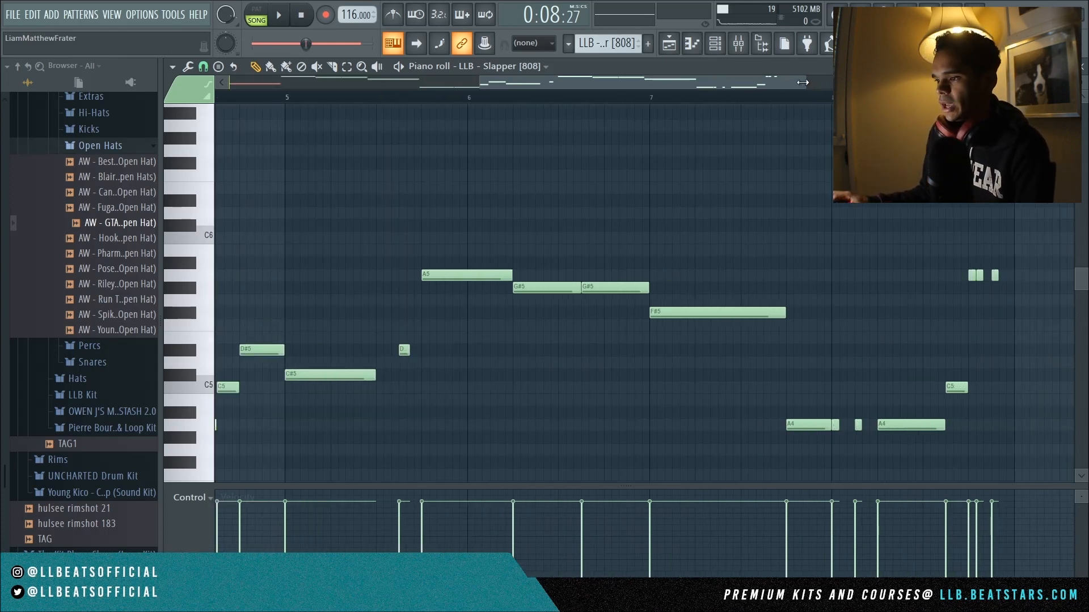
drag(805, 85, 939, 85)
click(765, 275)
scroll(776, 286, up, 2)
drag(776, 286, 761, 286)
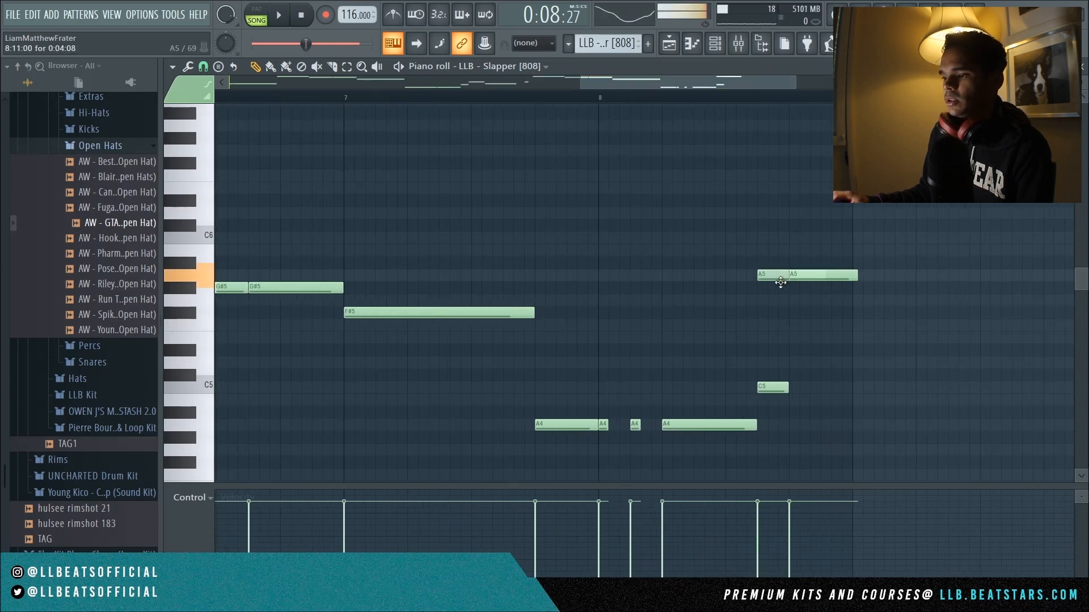
click(808, 281)
drag(737, 278, 815, 280)
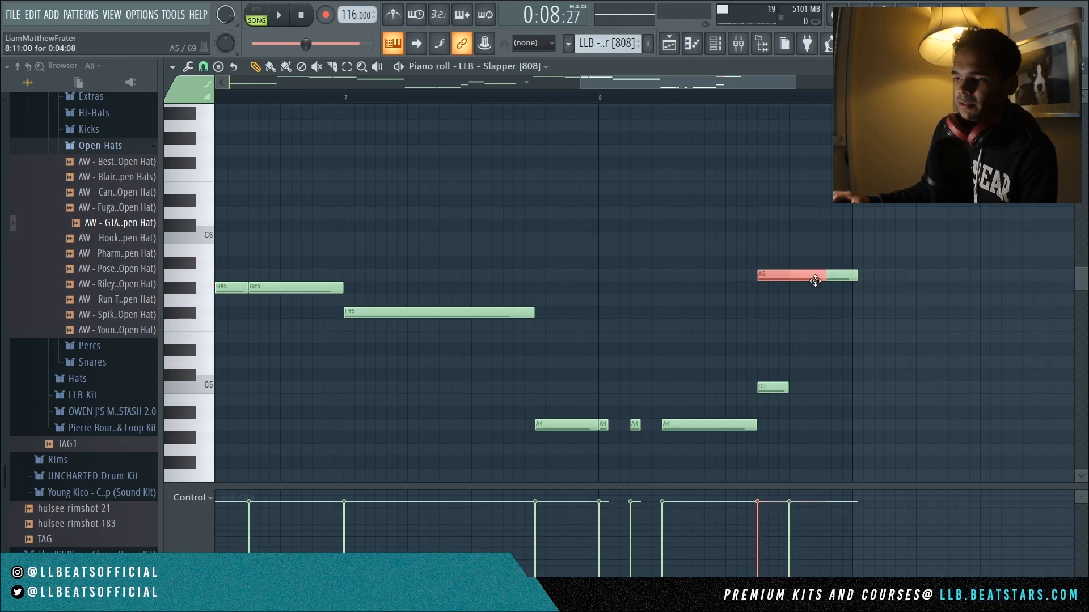
Step: Turn the A5 at 8:11 into a slide note, shorten it to 0:00:16 above the middle of the C5, and play bar 8
double_click(774, 278)
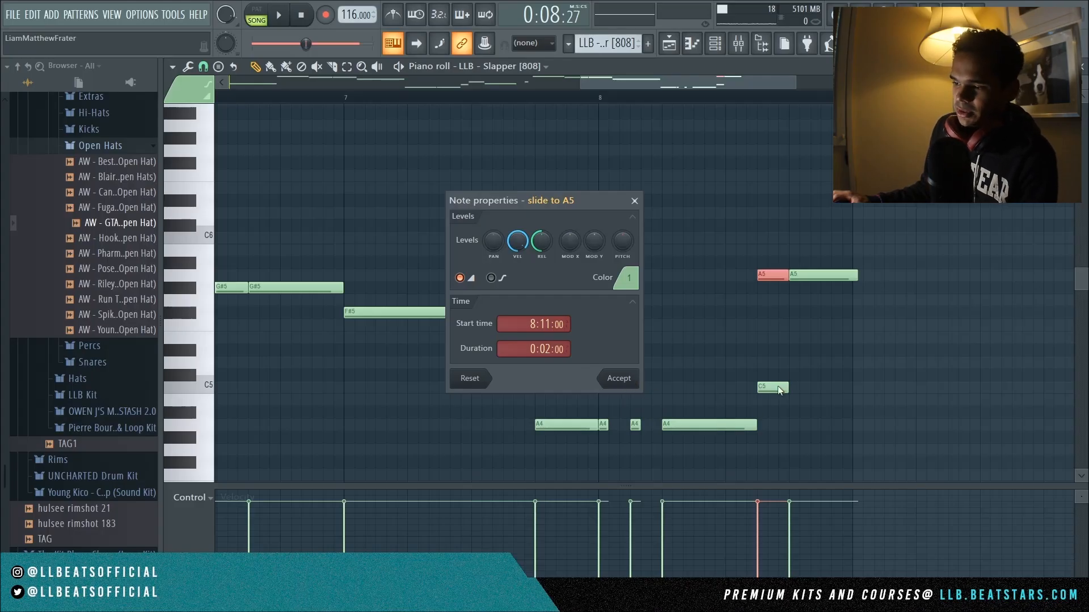
click(621, 378)
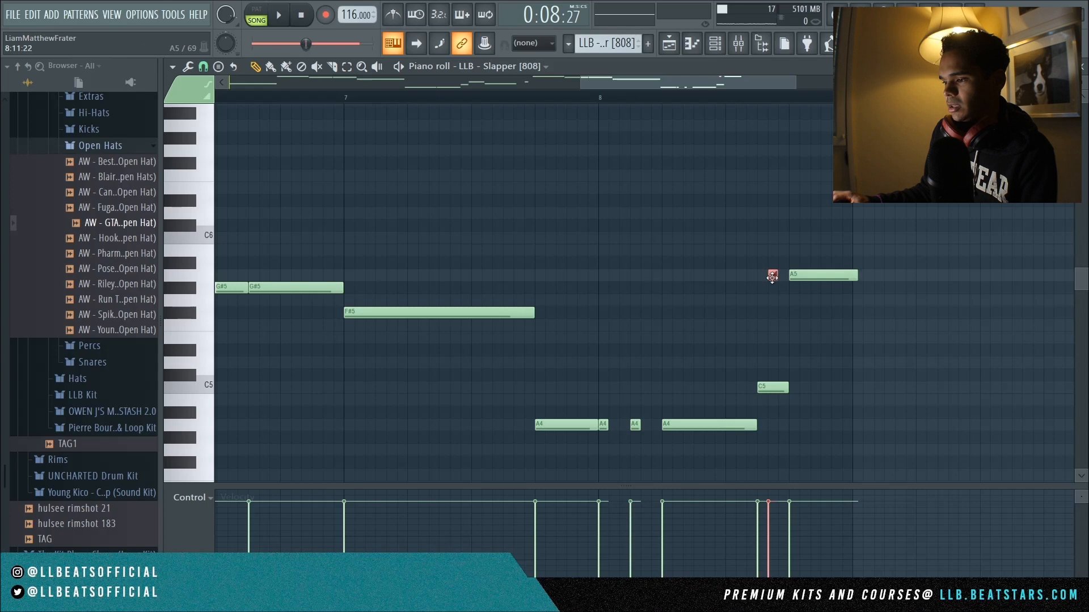
scroll(560, 104, down, 1)
click(560, 103)
key(space)
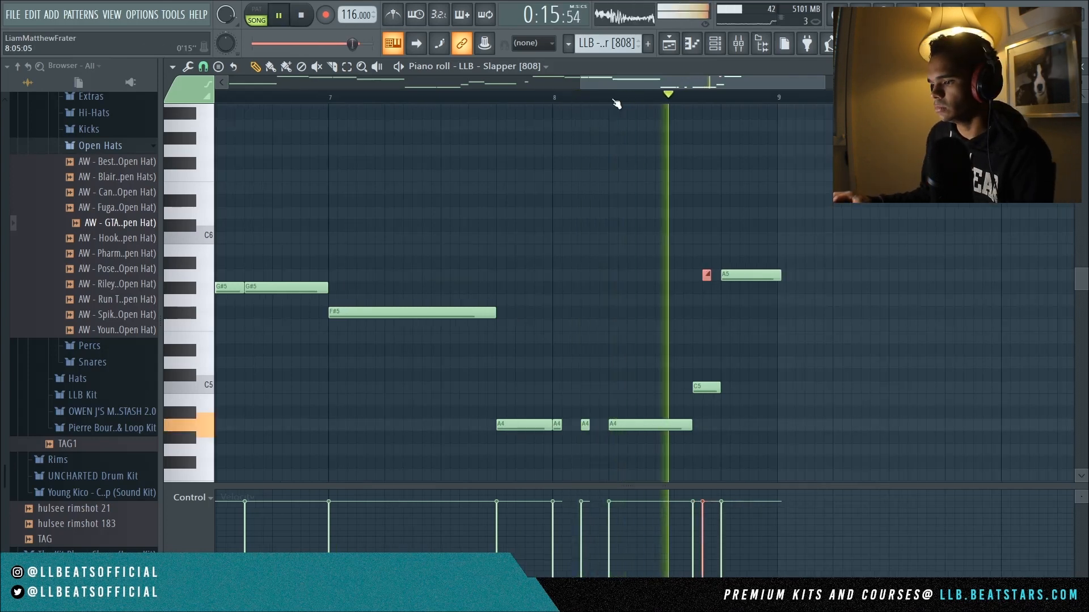
key(space)
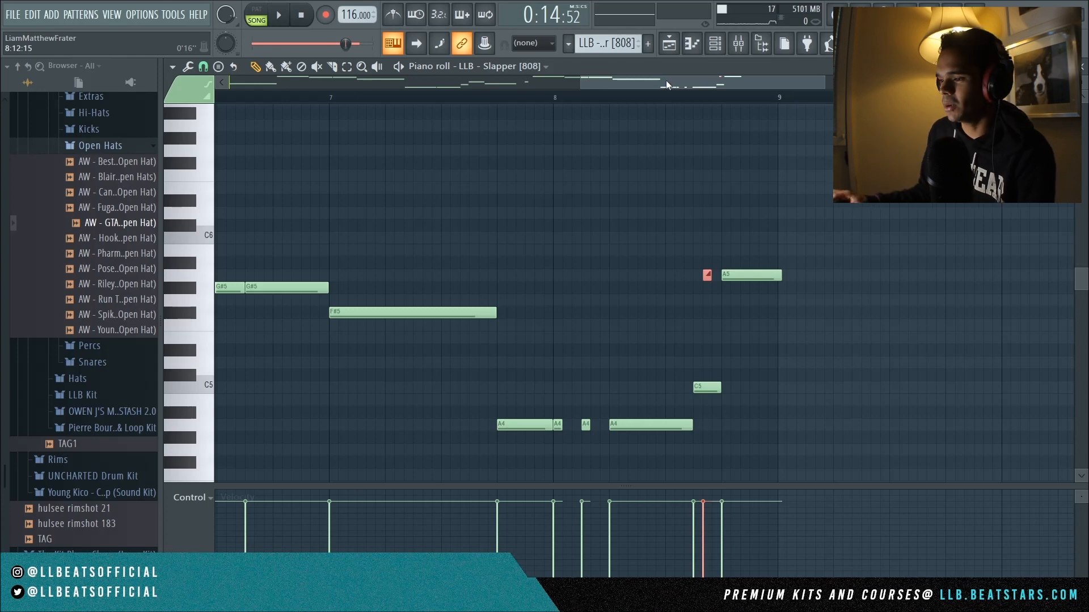
Step: Move the short slide note to C#5 at 8:15, beneath the final A5, and play the pattern from bar 7
mouse_move(705, 278)
mouse_down()
mouse_move(743, 300)
mouse_move(705, 279)
mouse_up()
drag(709, 83, 341, 87)
drag(408, 84, 732, 83)
drag(811, 276, 835, 287)
drag(858, 429, 791, 379)
key(space)
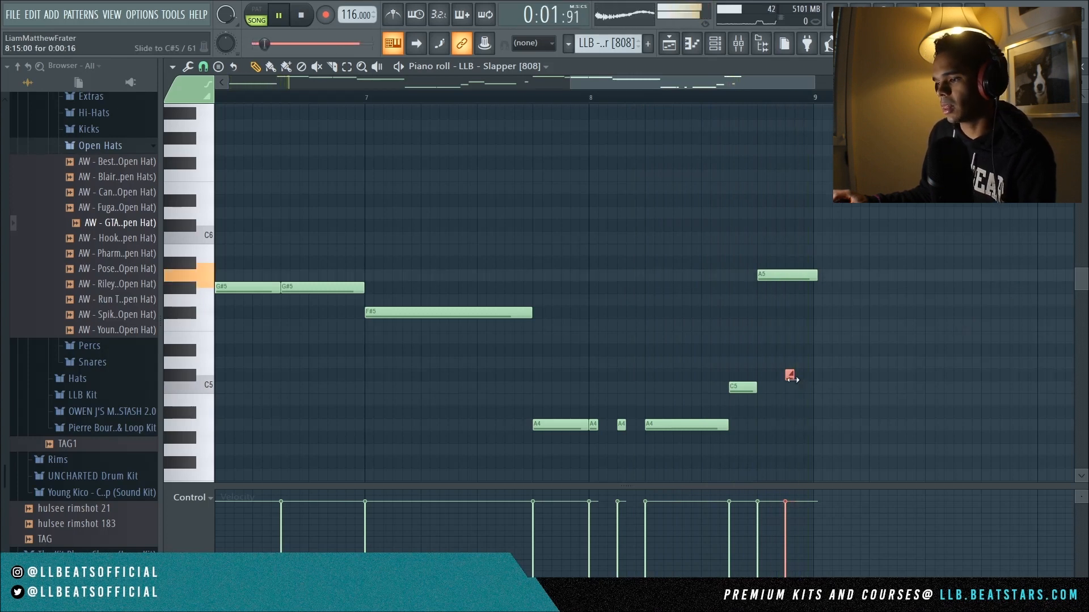
mouse_move(797, 388)
mouse_down()
mouse_move(818, 388)
mouse_move(792, 376)
mouse_up()
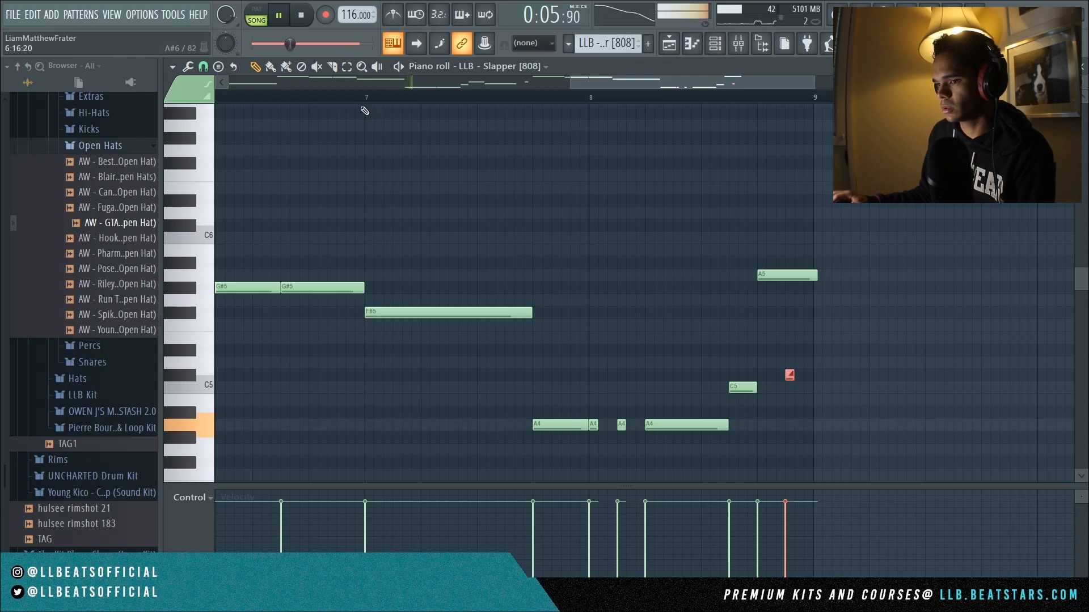
click(366, 98)
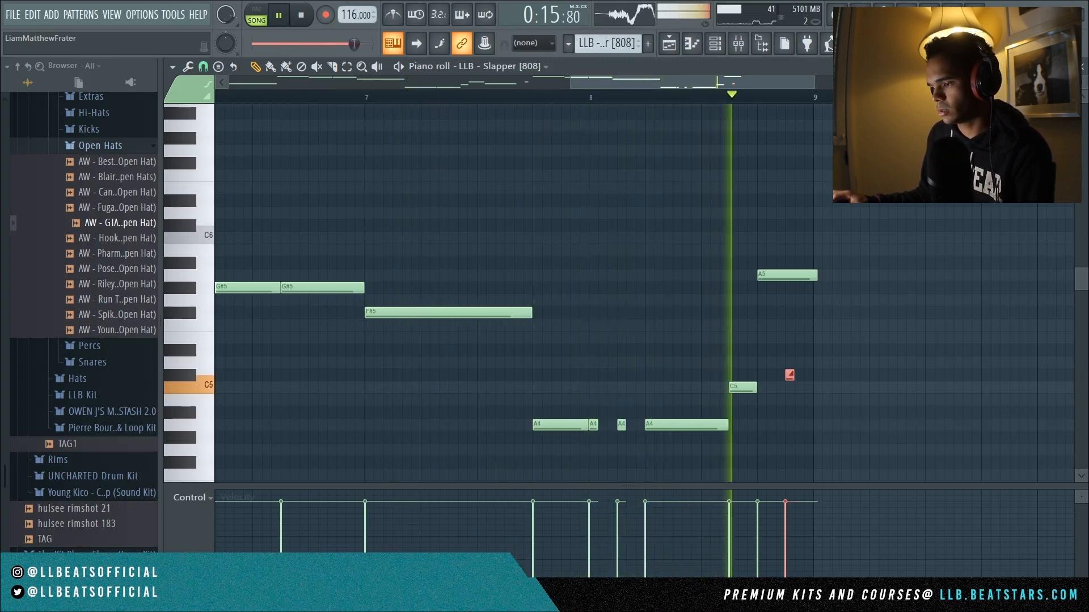
key(space)
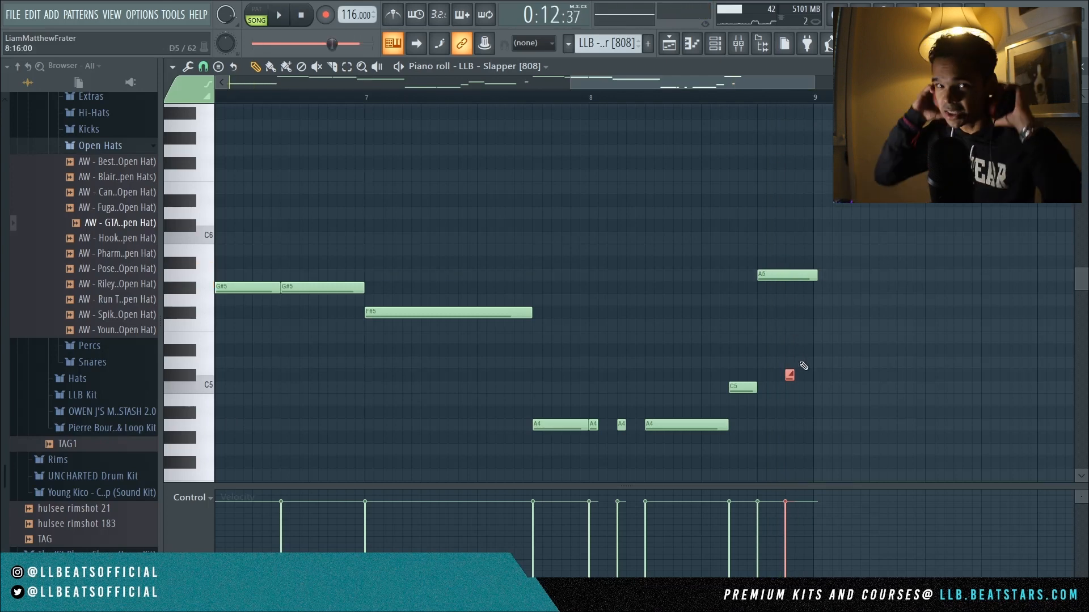
Step: Review the whole pattern, check the note properties of the opening C#5, and return to the slide note at 8:15
drag(588, 81, 241, 85)
drag(464, 85, 828, 84)
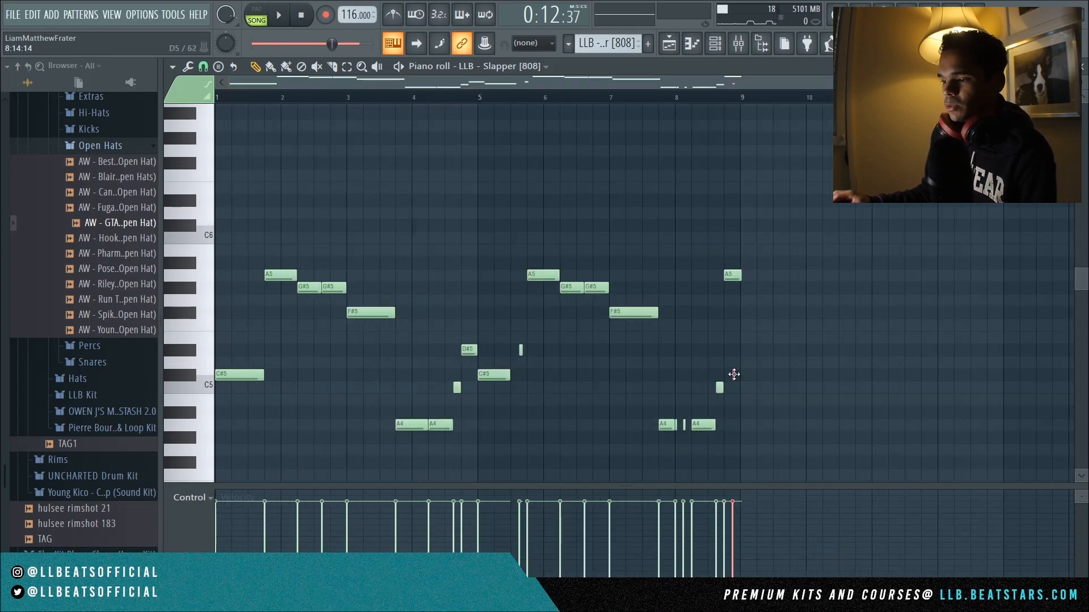
double_click(221, 376)
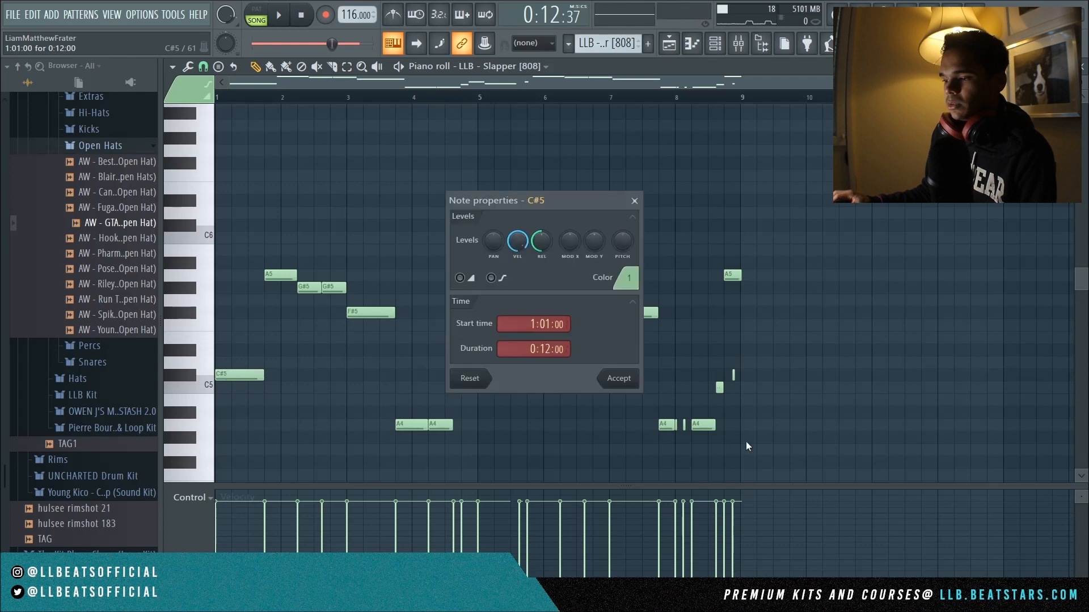
click(612, 378)
scroll(729, 376, up, 3)
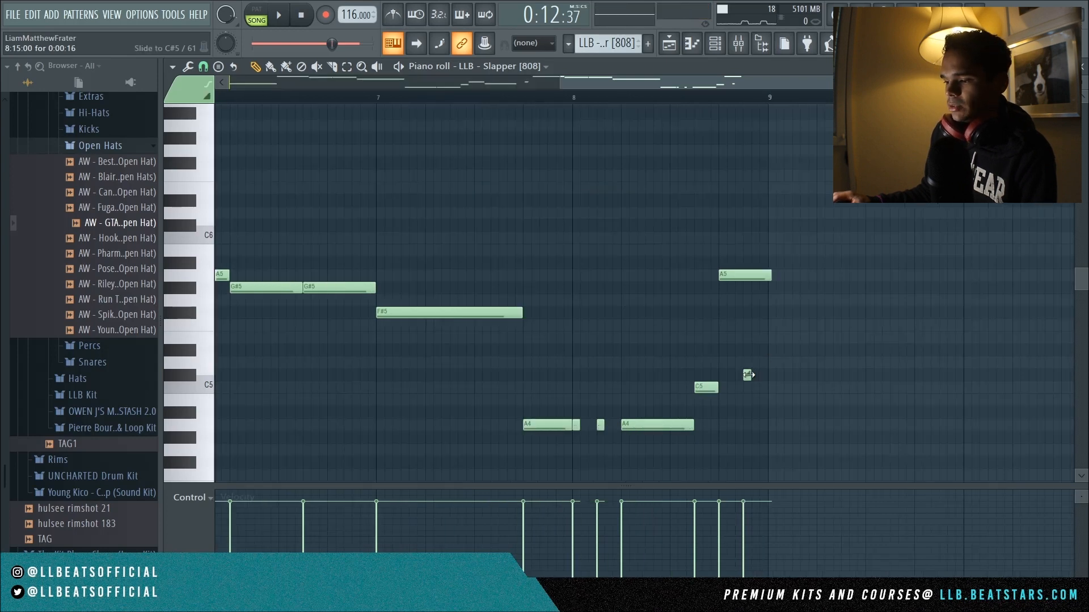
click(746, 375)
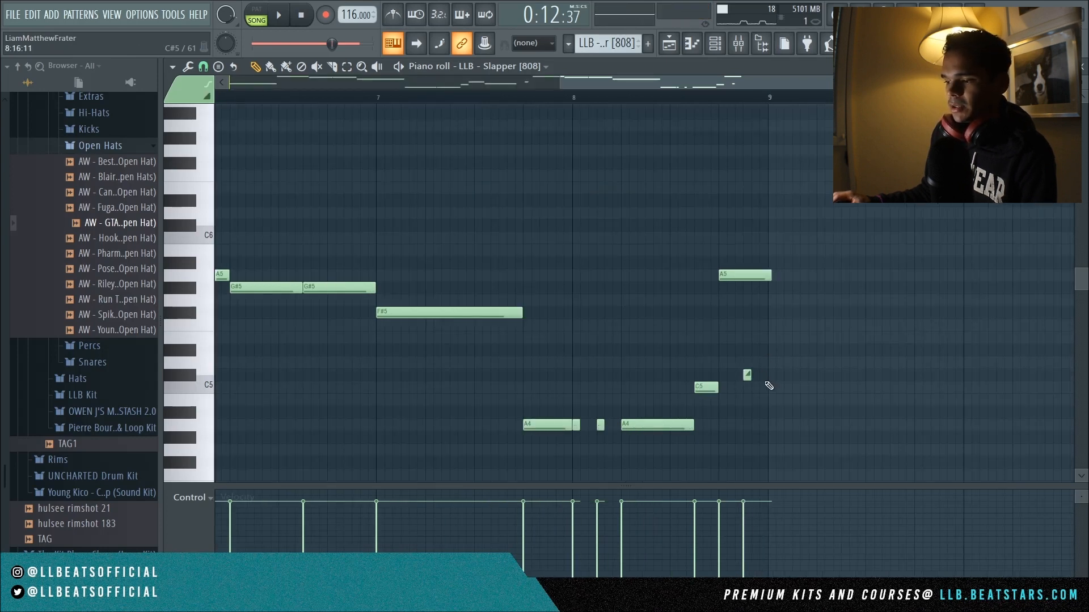